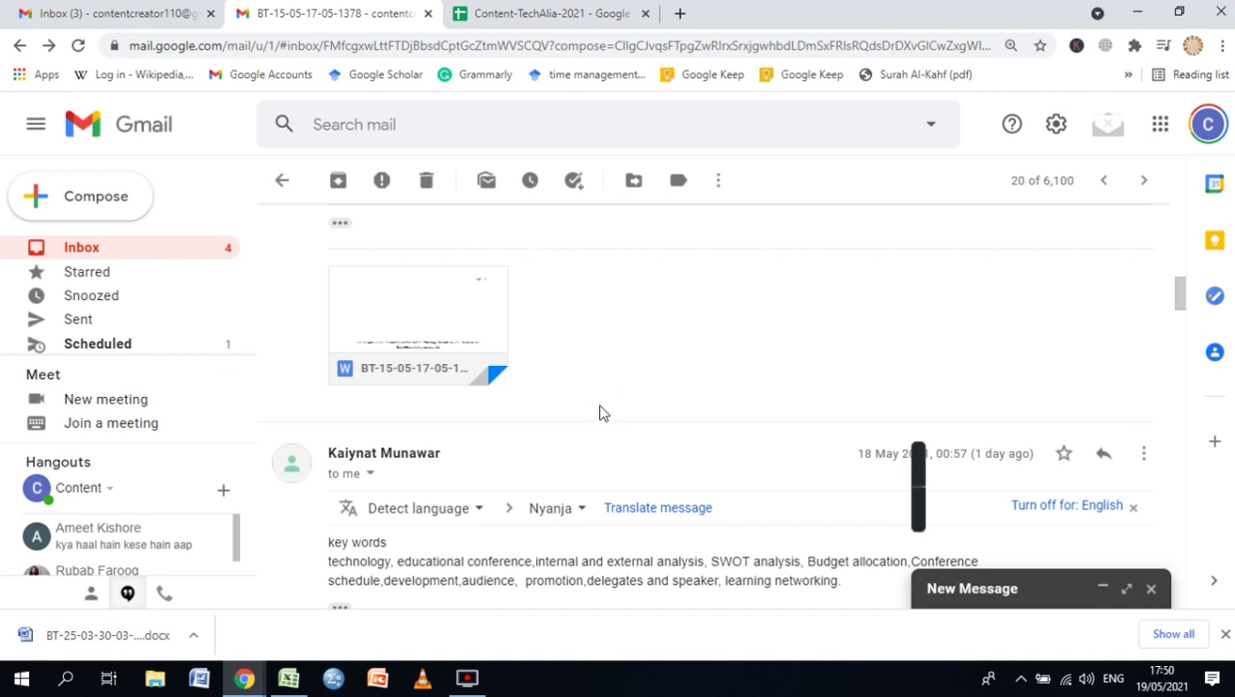
mouse_move(414, 331)
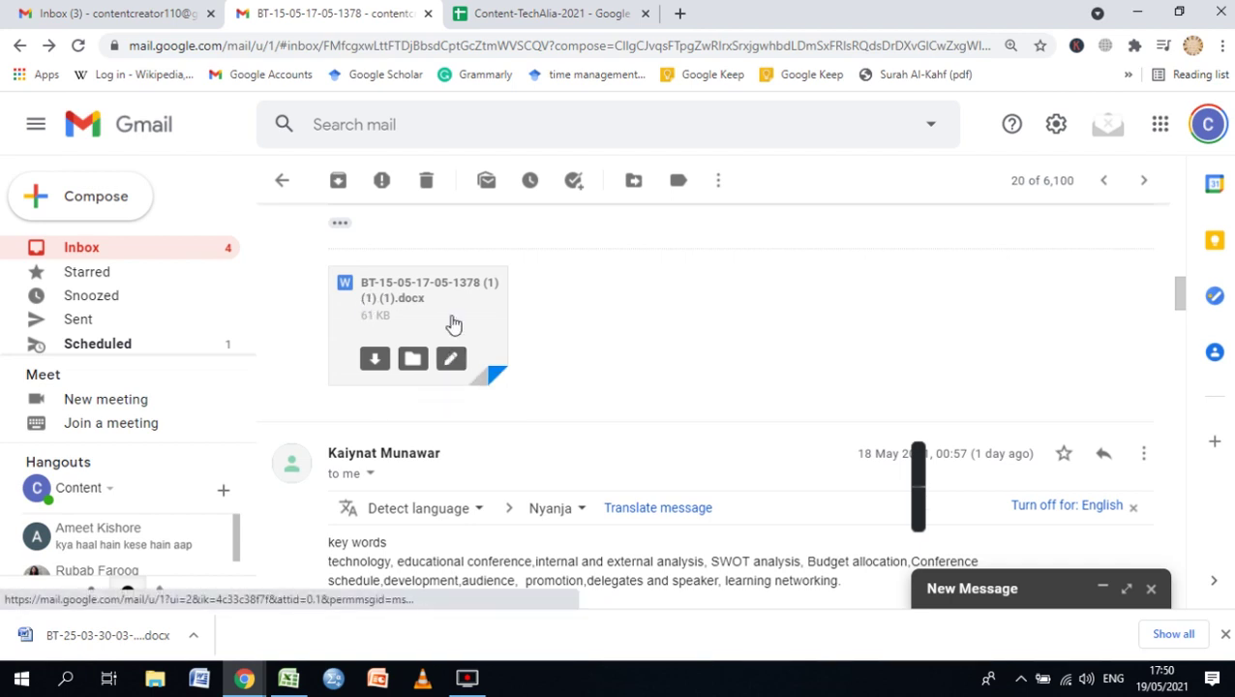
scroll(426, 368, up, 3)
scroll(482, 418, down, 2)
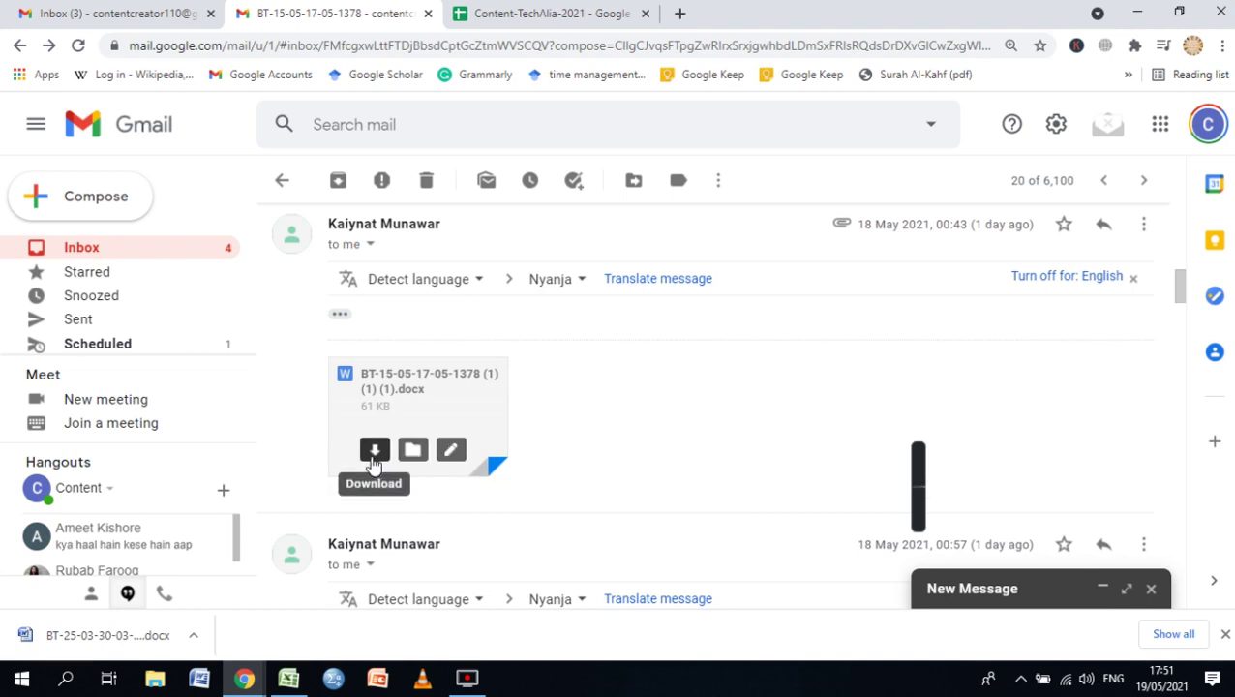
click(451, 450)
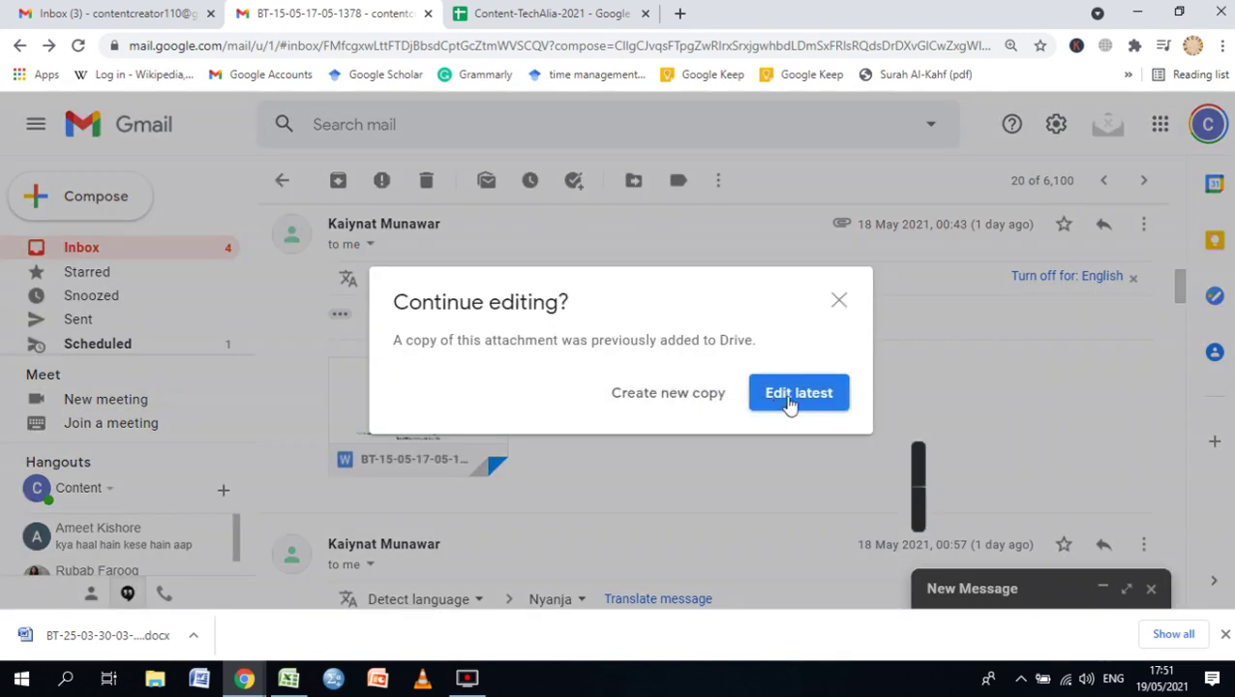
click(788, 402)
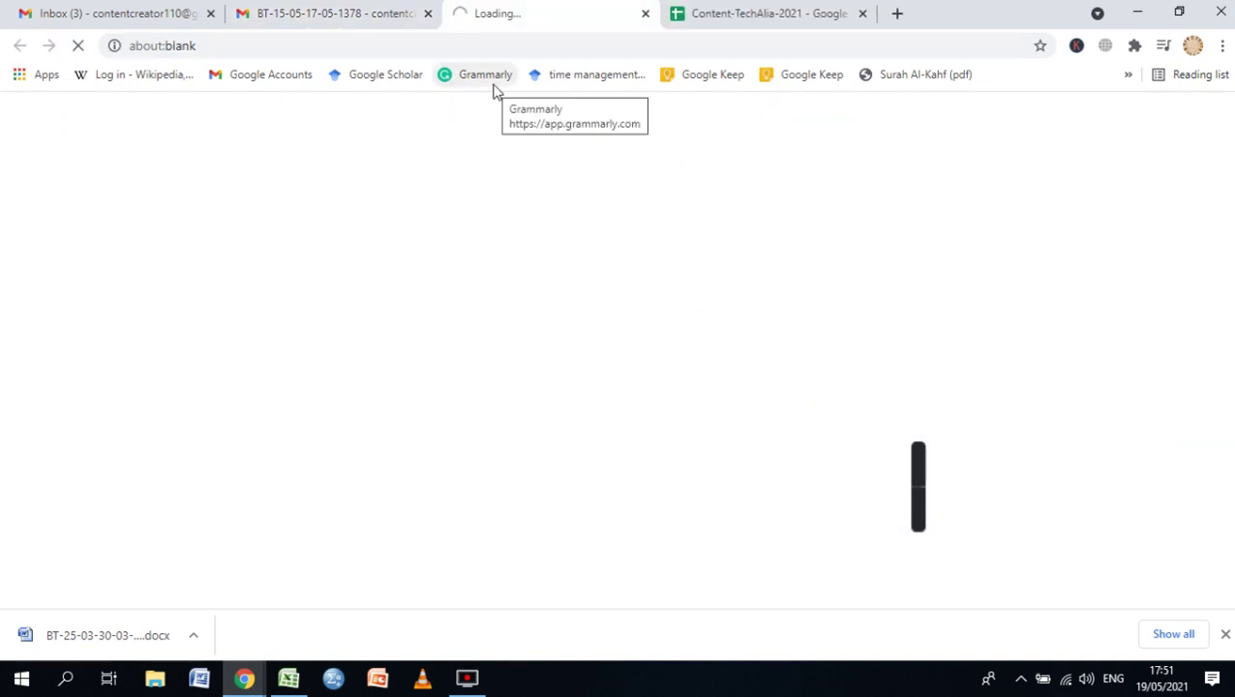
- Preview the same attachment from the email, open its latest copy with Google Docs, and close the duplicate tab
click(353, 15)
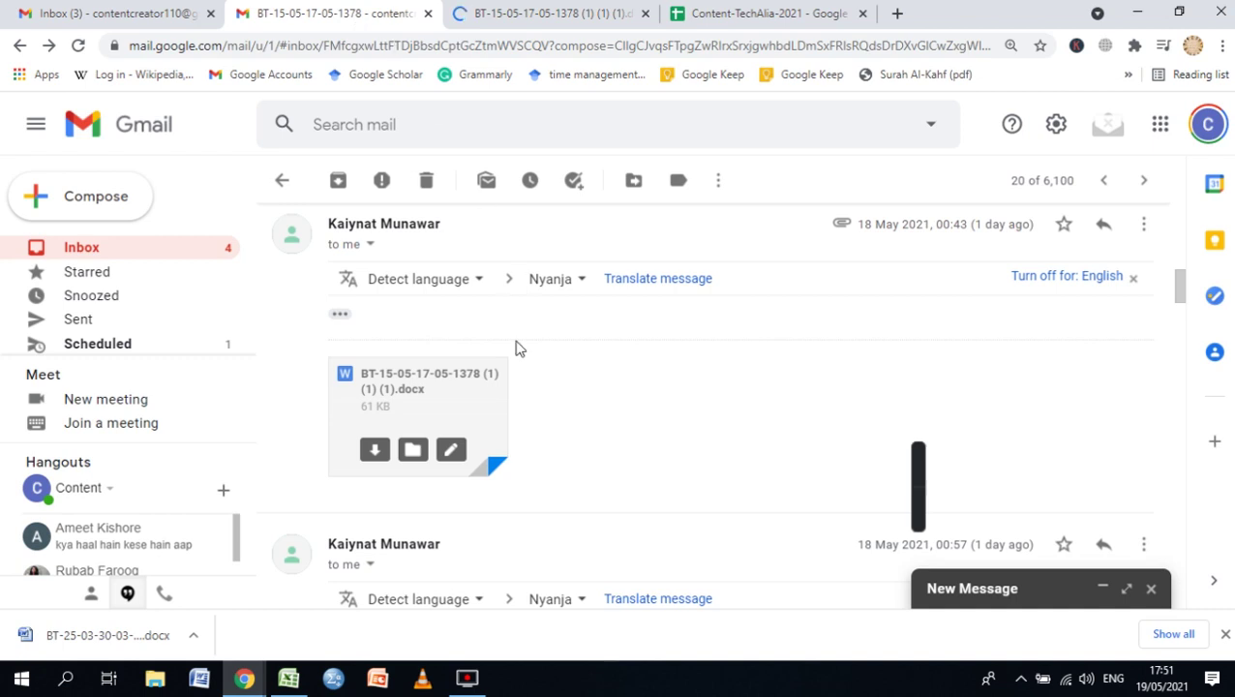
click(413, 395)
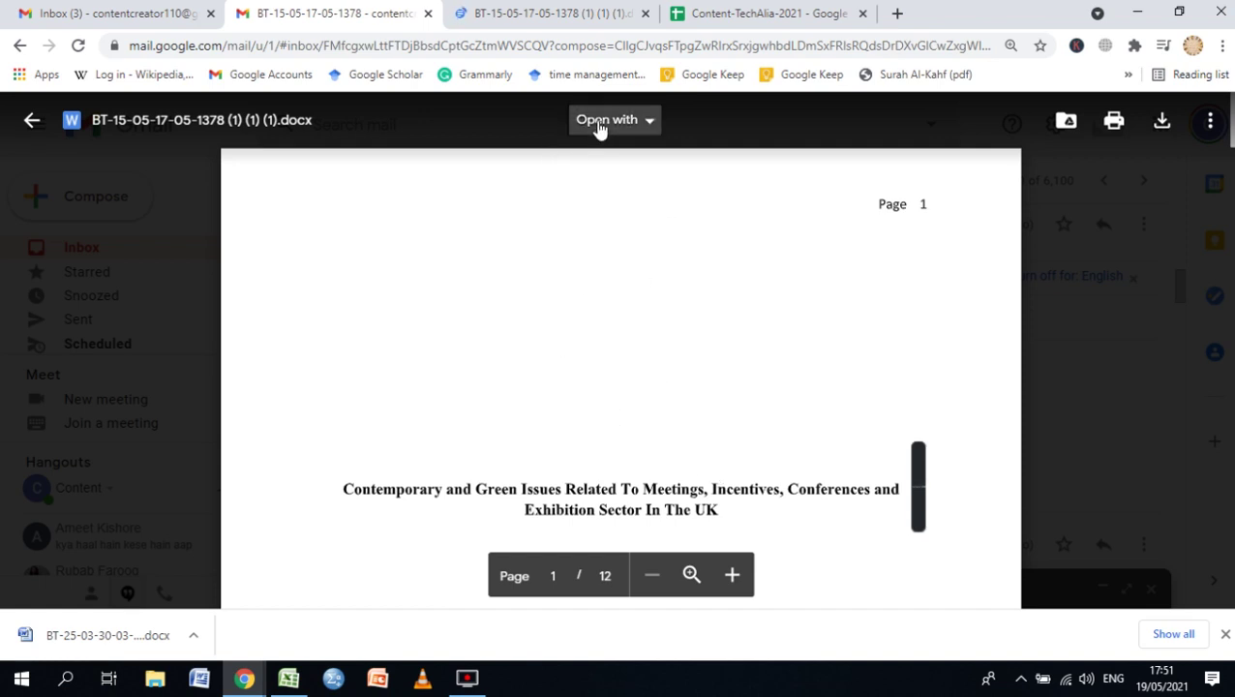
click(601, 128)
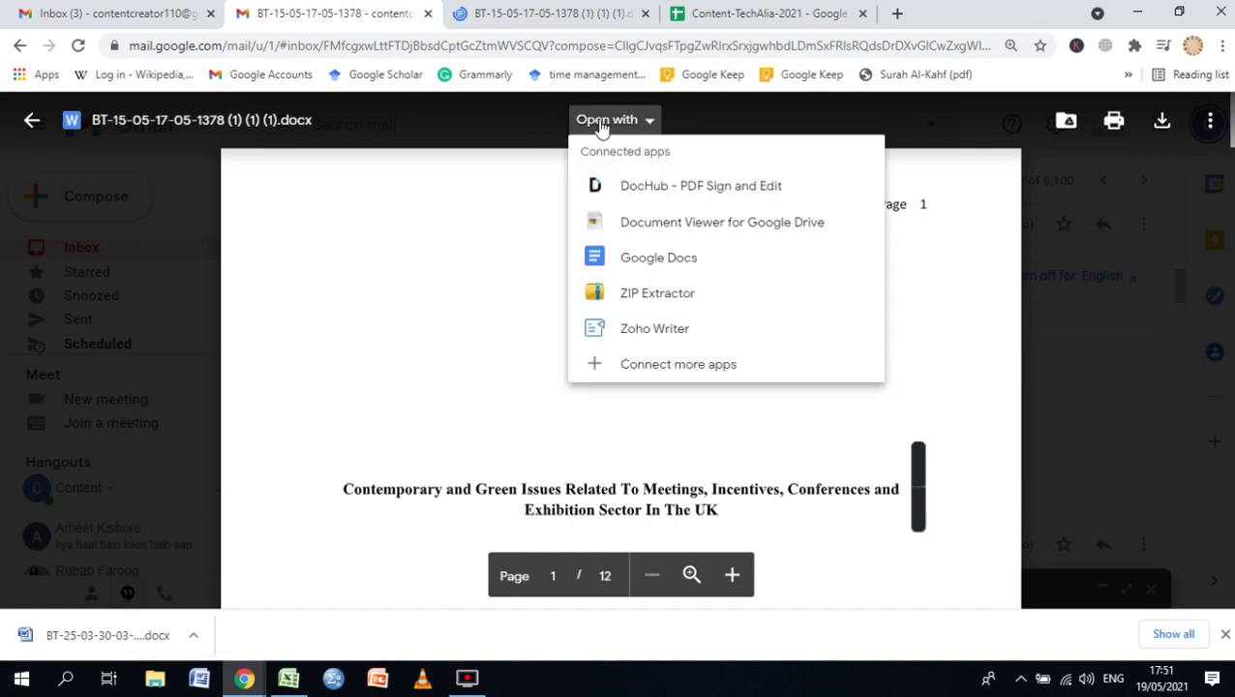
click(622, 271)
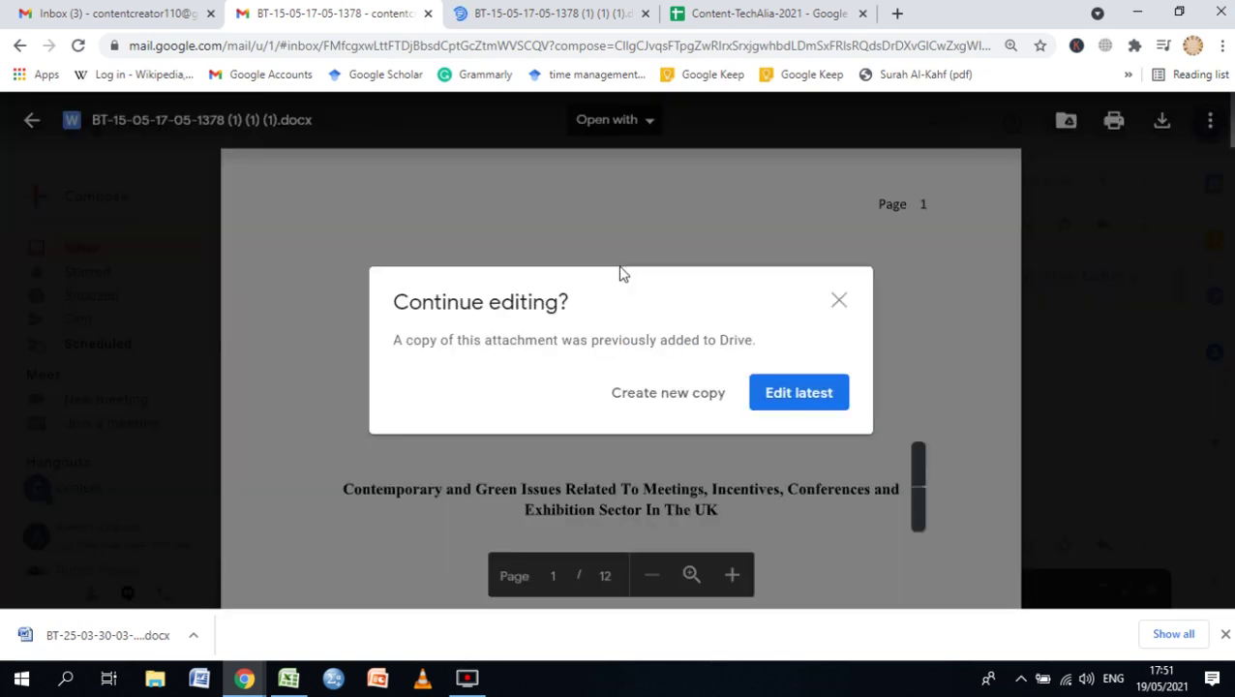
click(807, 393)
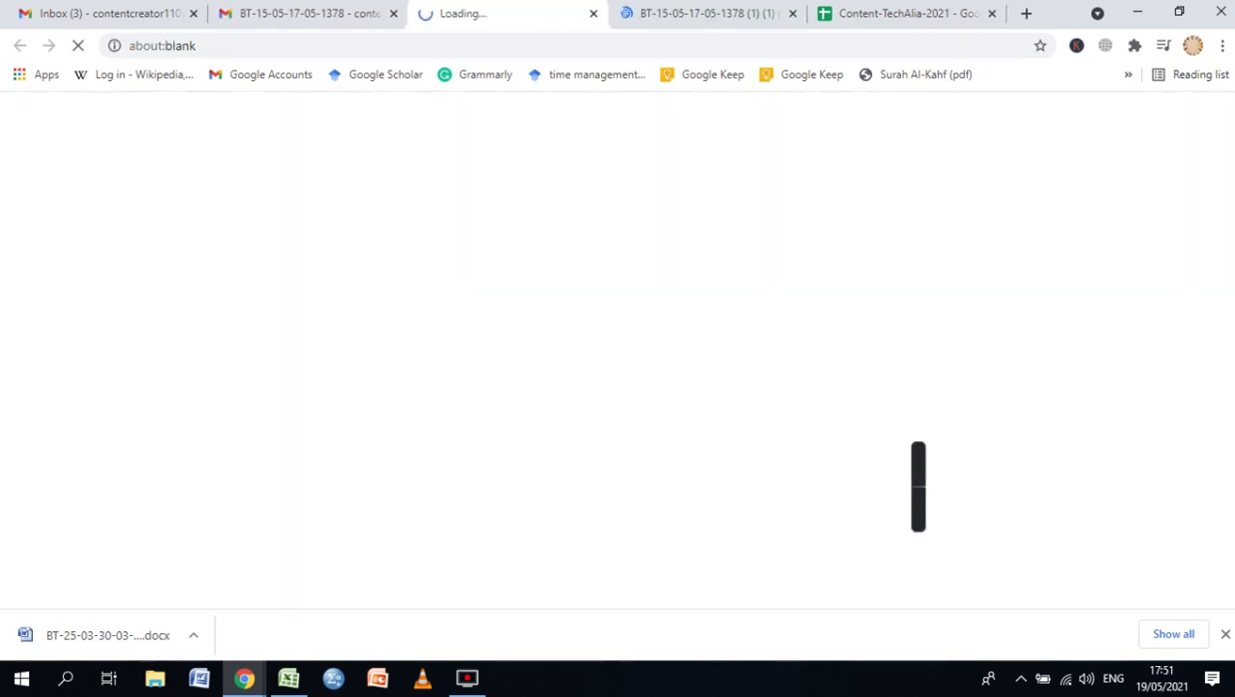
click(592, 16)
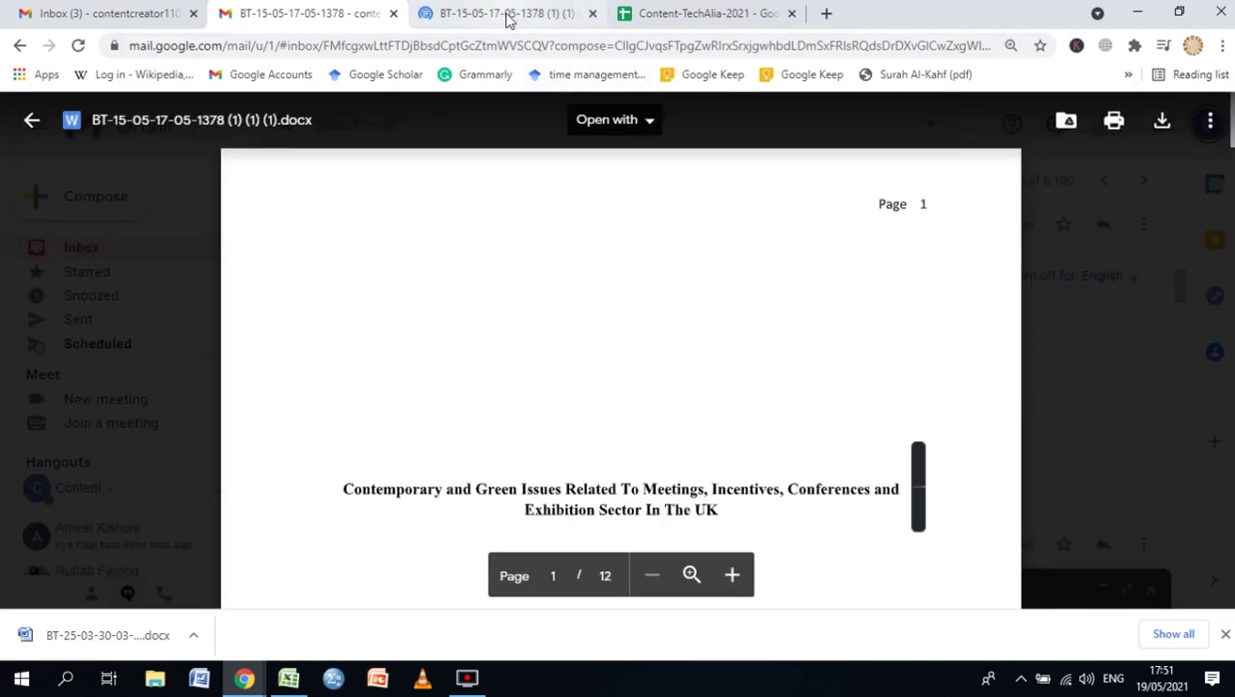
- In the opened document, accept the suggestion "in the educational" in the first sentence under the Background heading
click(505, 13)
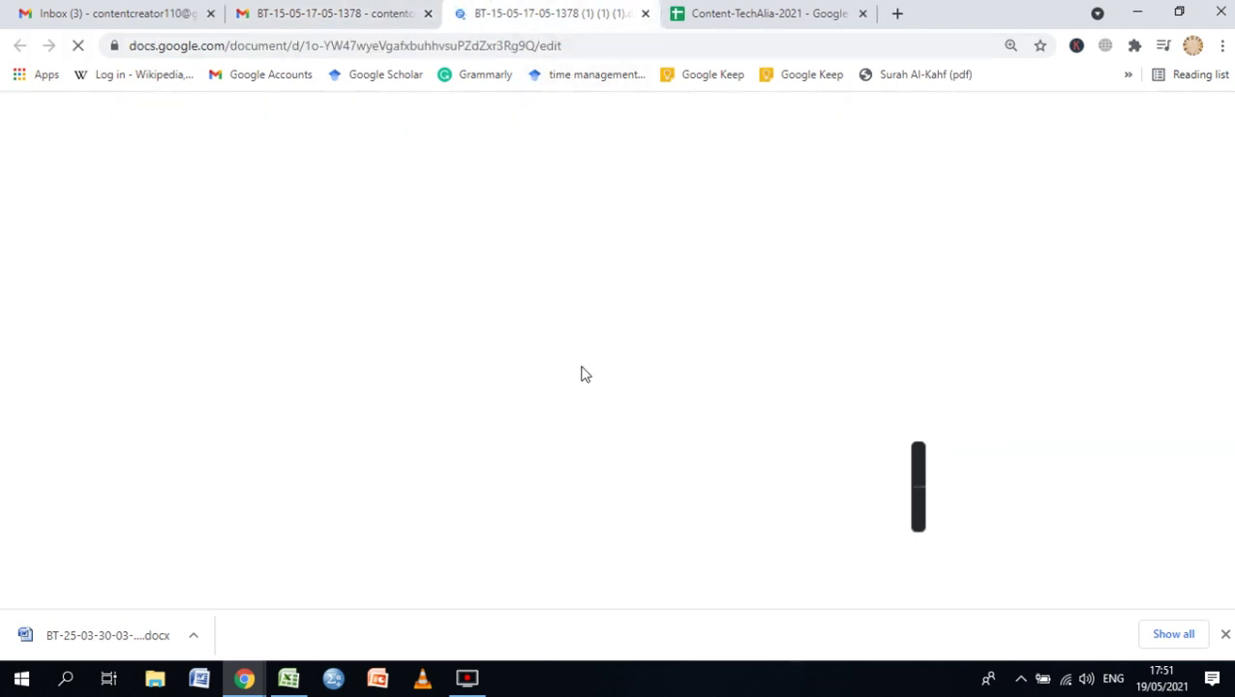
scroll(541, 376, down, 6)
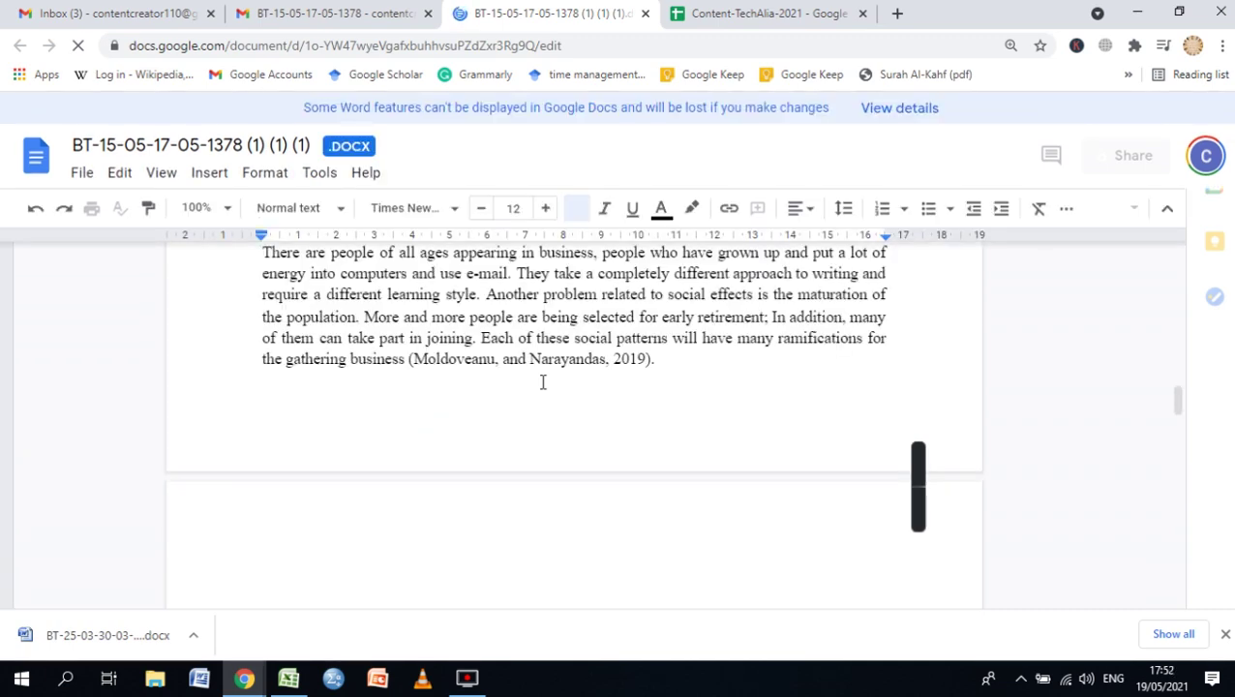
scroll(542, 382, down, 5)
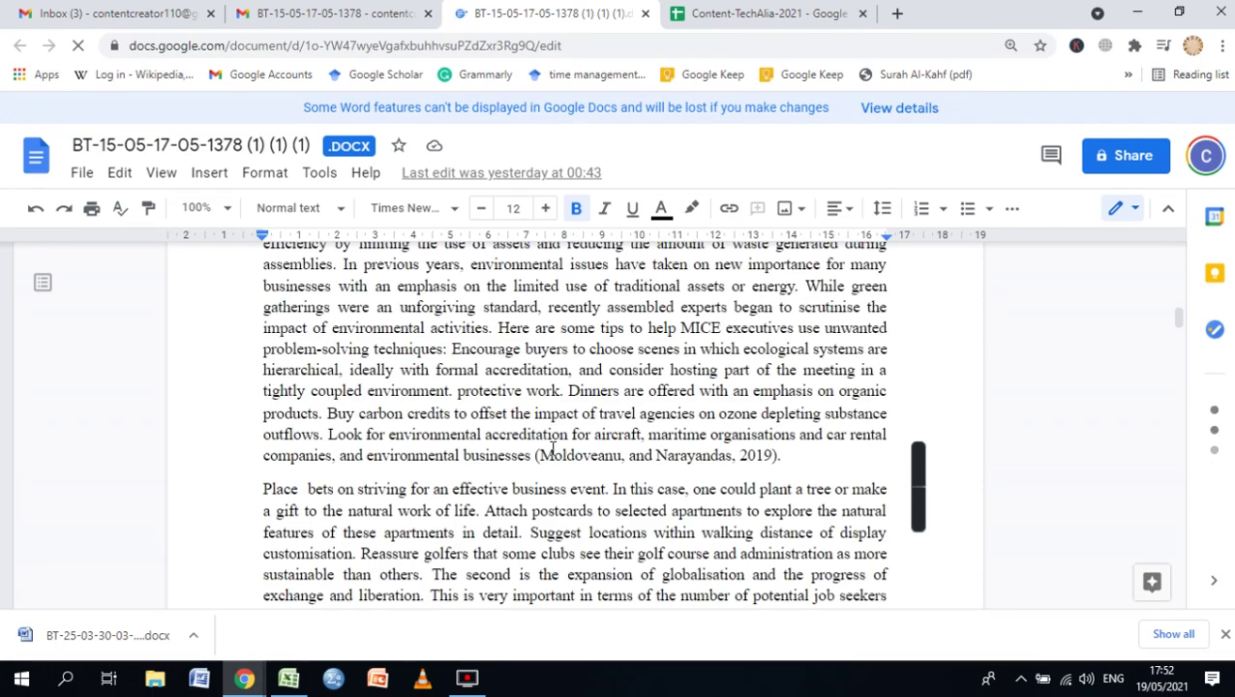
scroll(553, 448, down, 3)
scroll(553, 448, up, 3)
scroll(553, 448, down, 13)
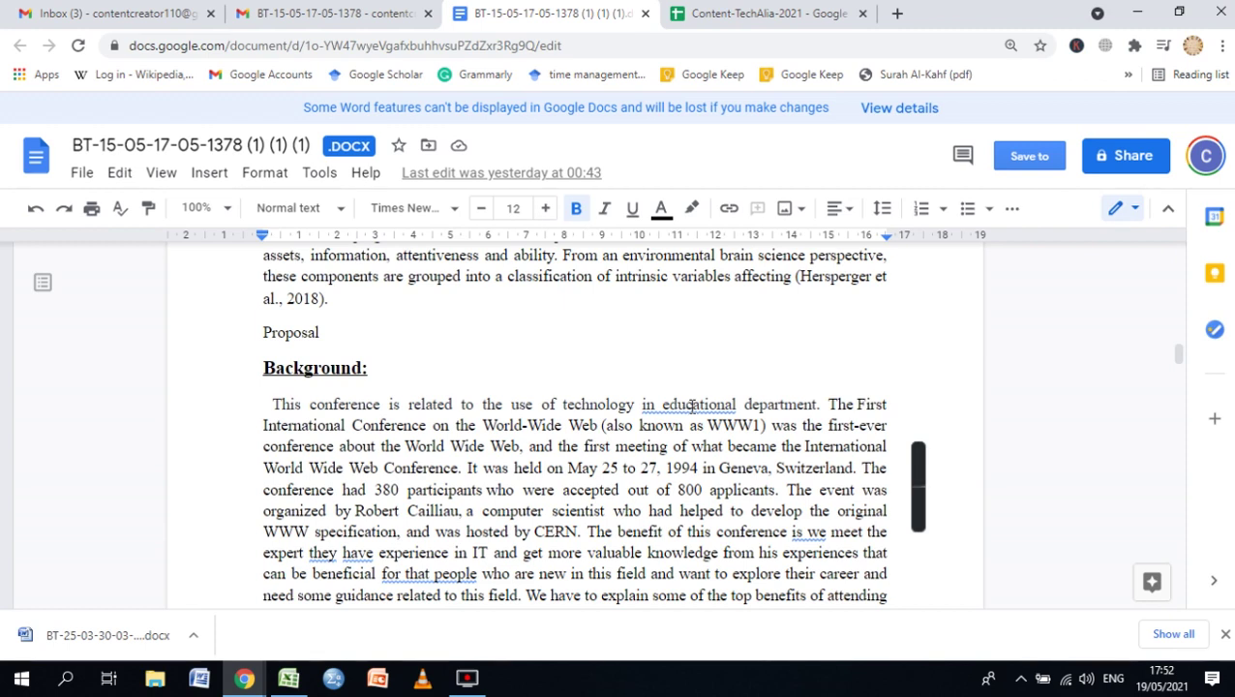
click(692, 405)
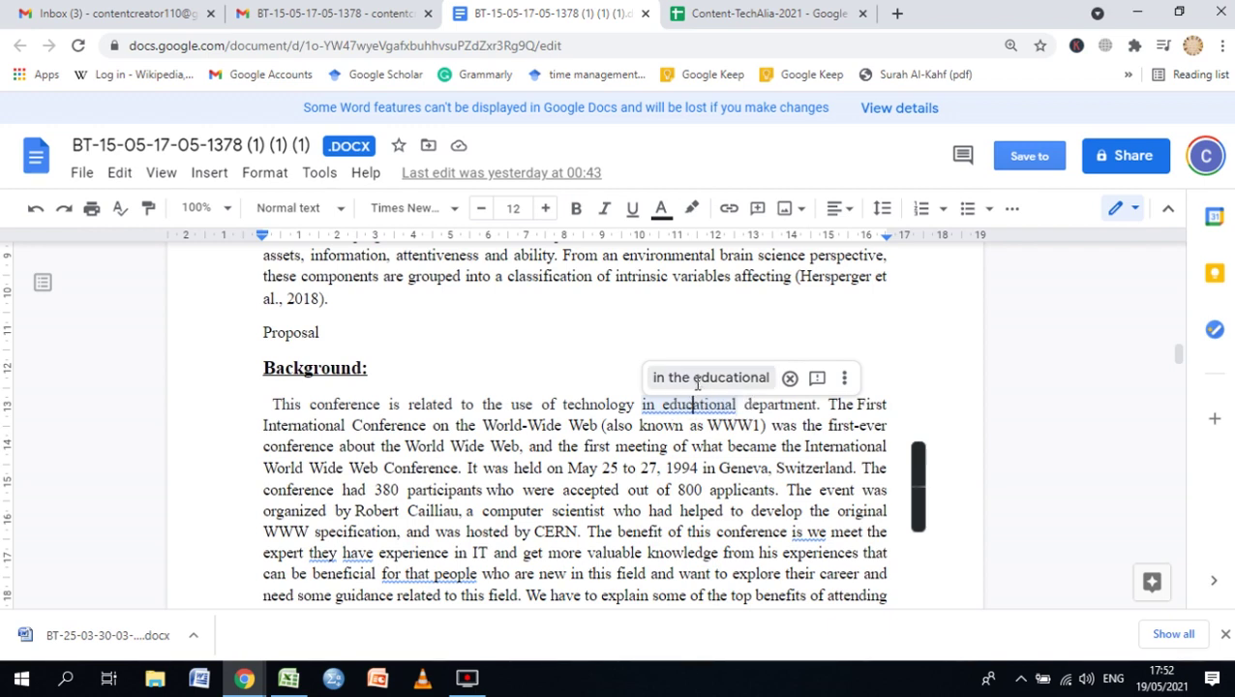
click(697, 385)
- Accept the Background paragraph's grammar suggestions, replacing "they" with "who" and adding "can" to make "we can meet the expert"
scroll(440, 523, down, 2)
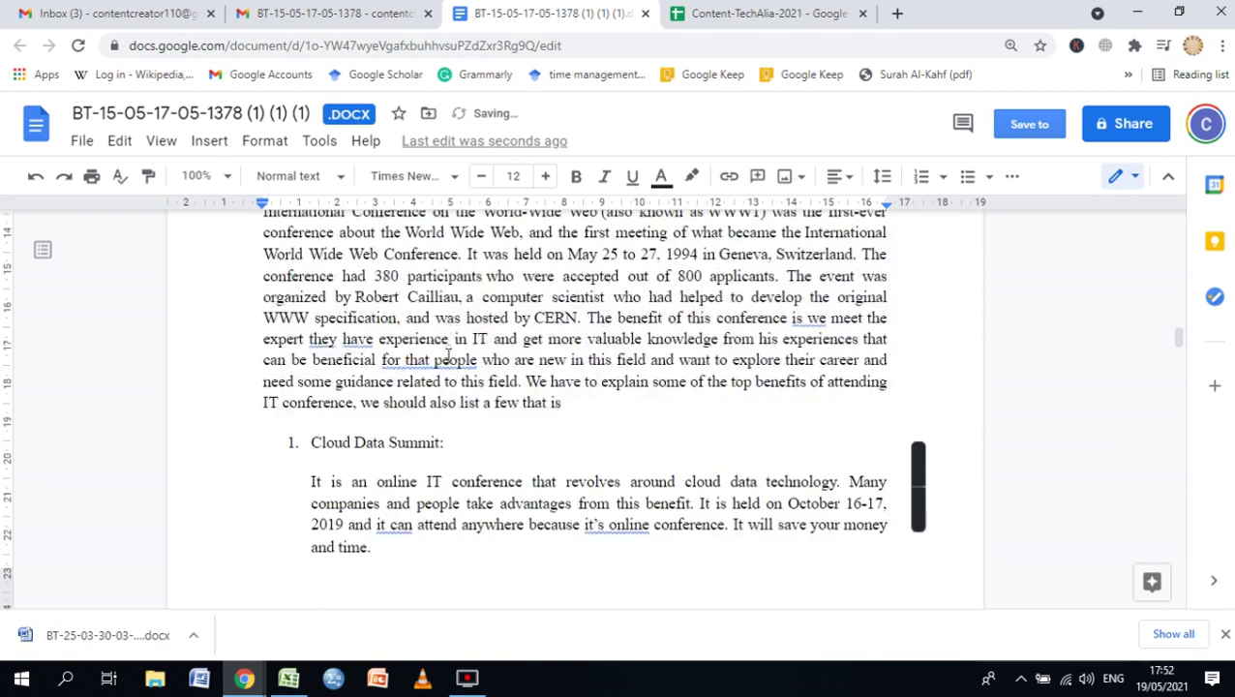
click(326, 341)
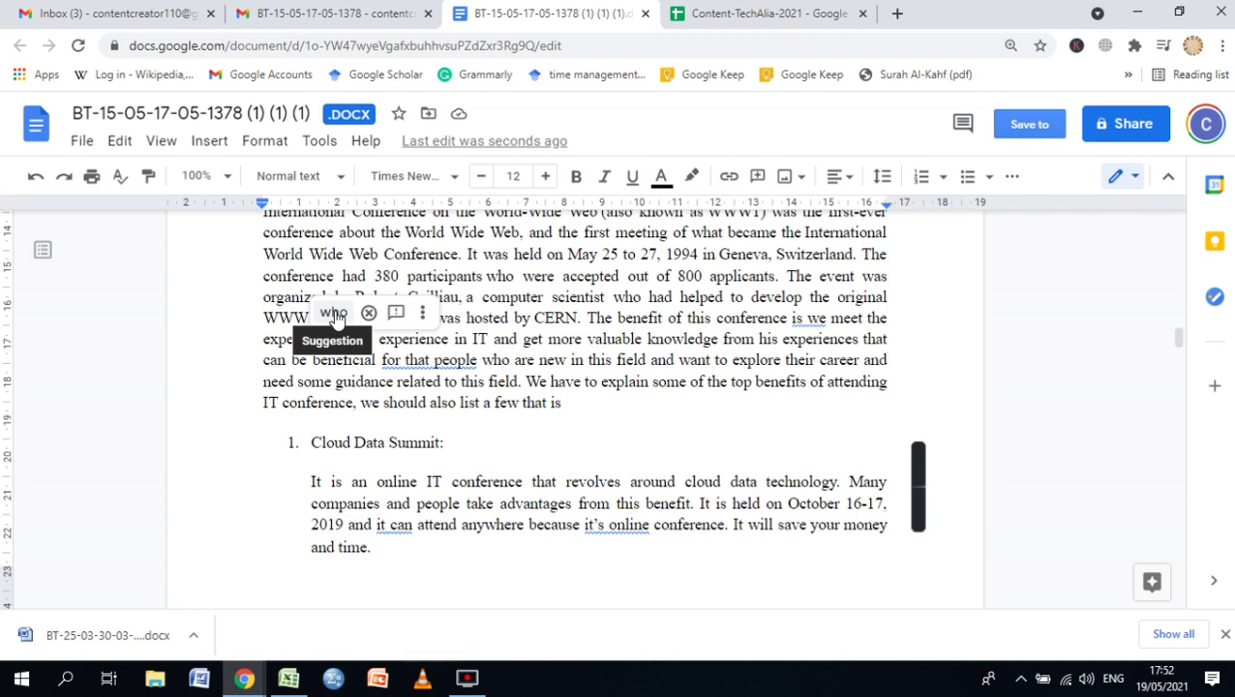
click(422, 317)
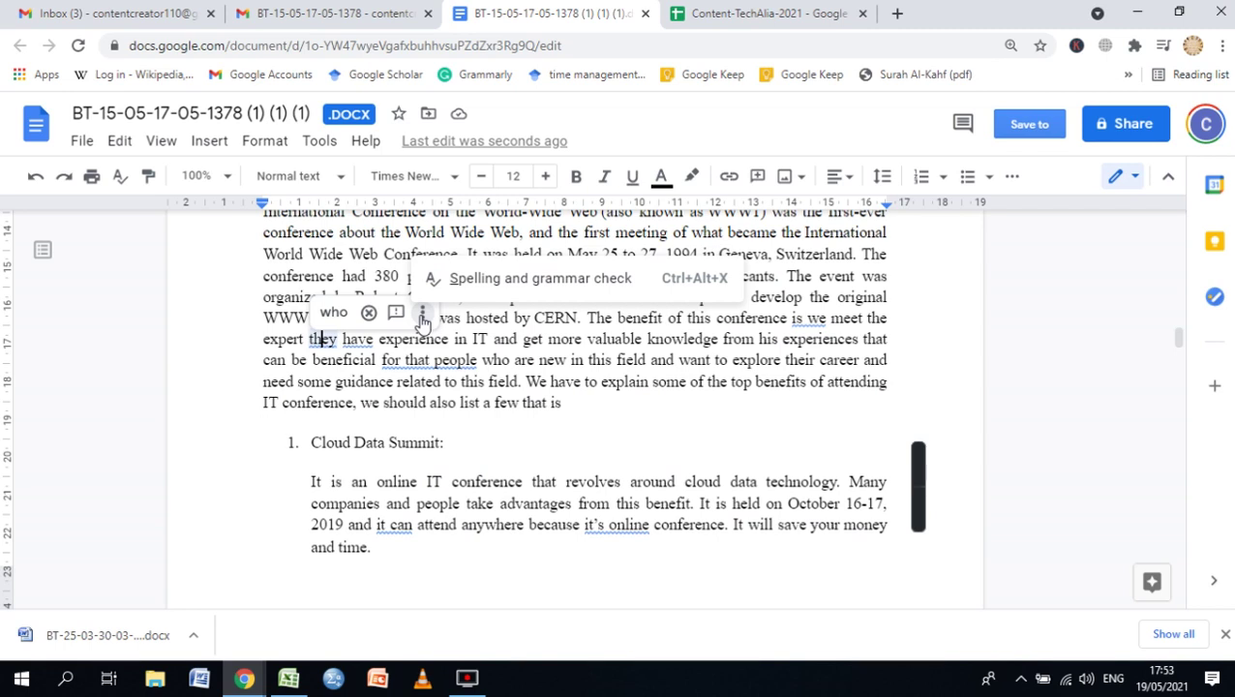
click(333, 312)
click(359, 337)
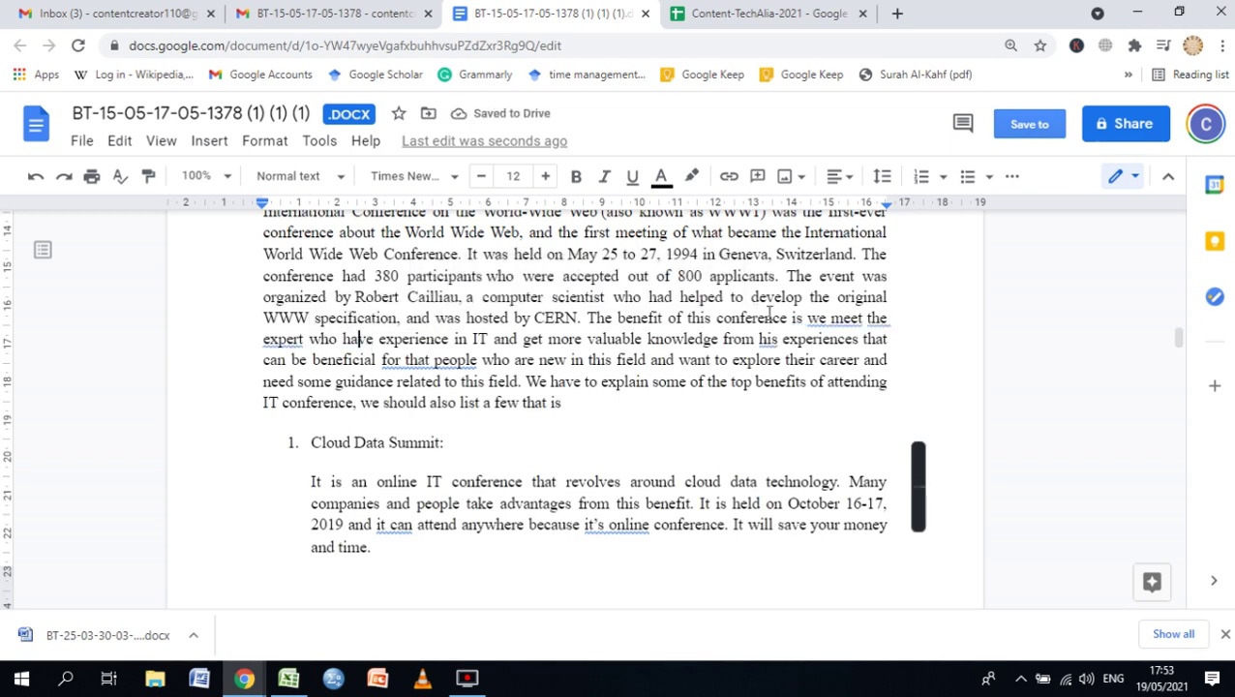
click(841, 318)
click(857, 290)
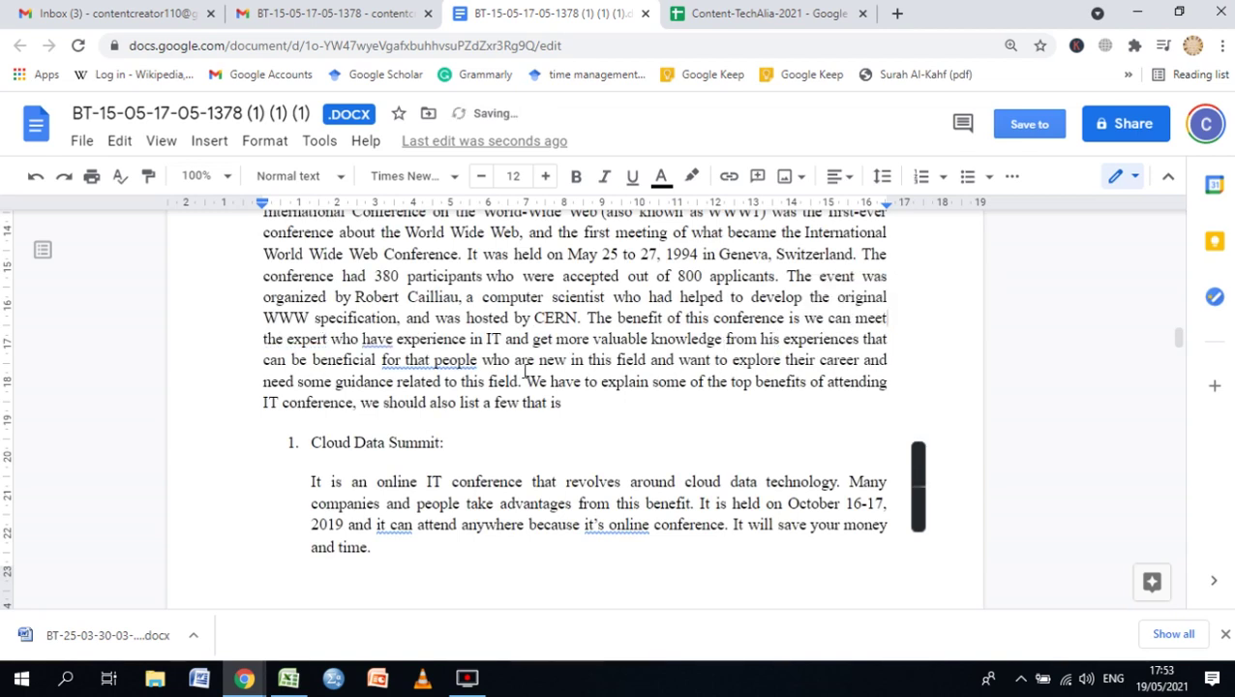
- Replace "have" with "has" after "the expert who" and shorten "for that people" to "for people" using the suggestions
click(377, 338)
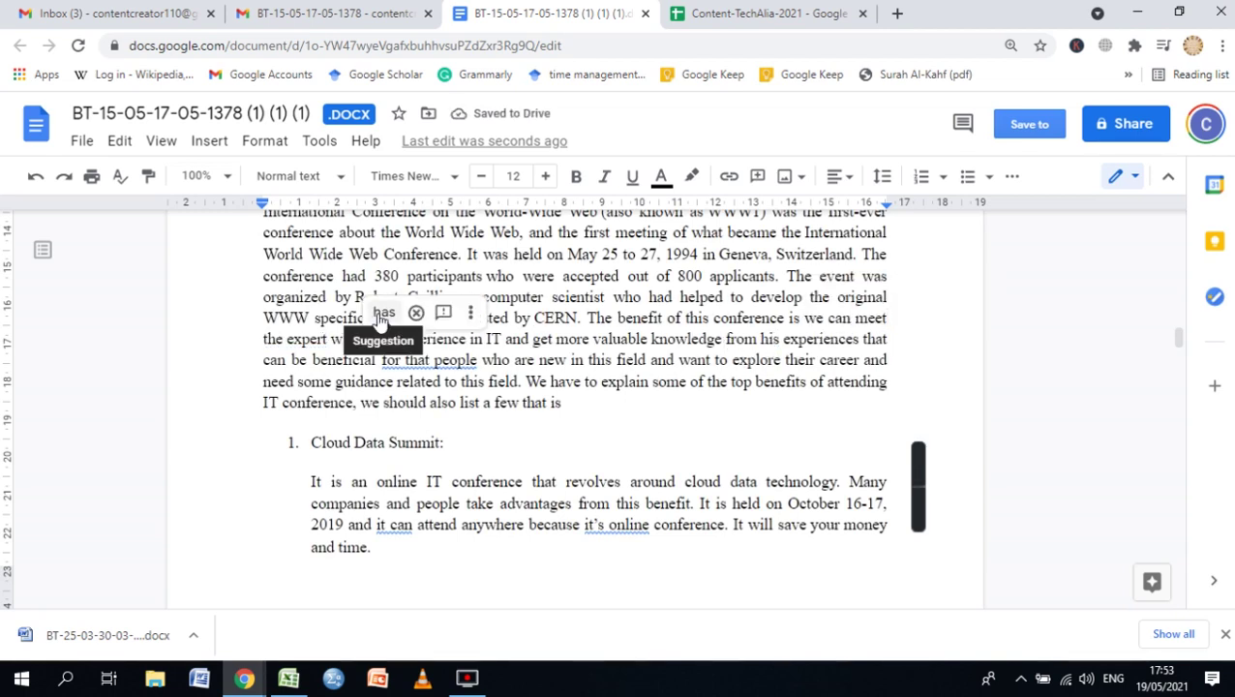
click(423, 361)
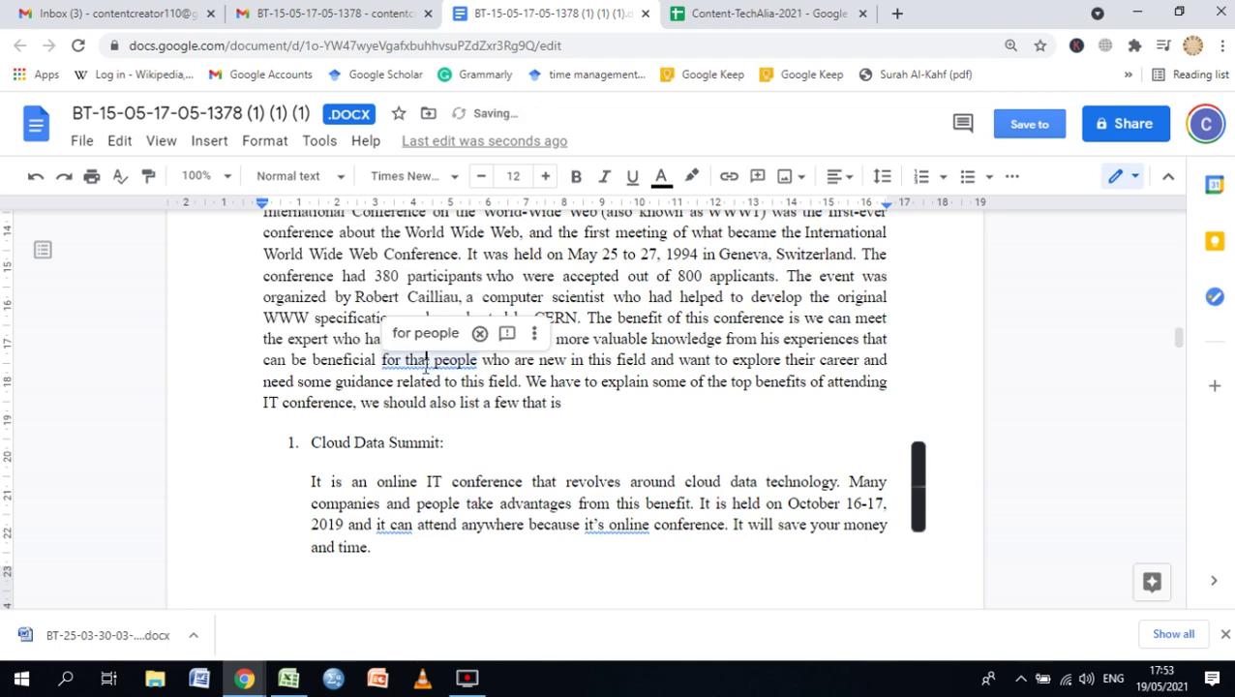
click(426, 333)
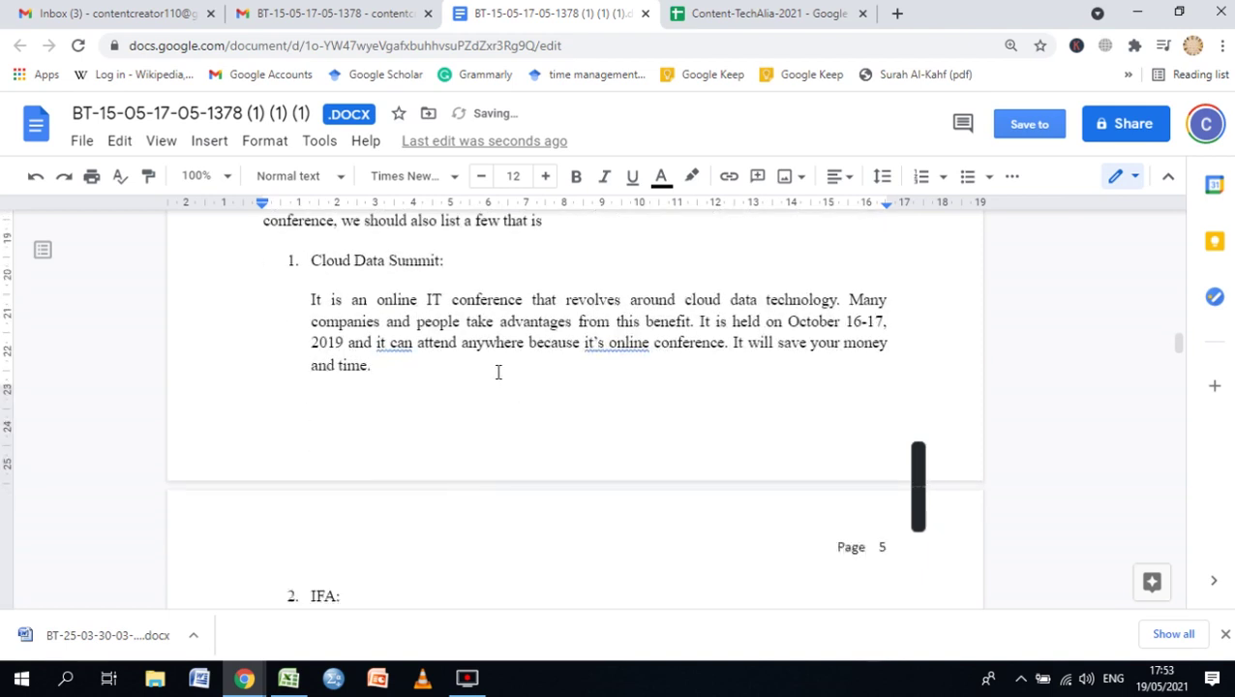
- Accept the suggestion "could be broadly" in the paragraph under the third list item, VM World
scroll(476, 384, down, 5)
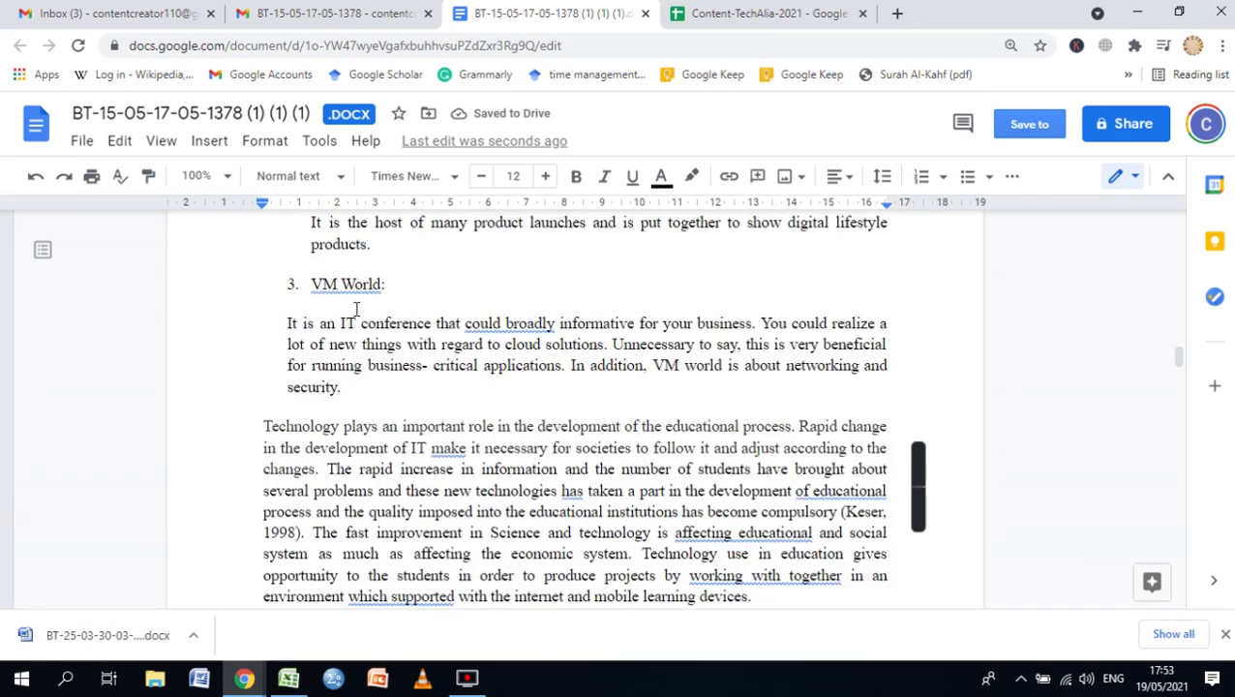
scroll(587, 401, down, 3)
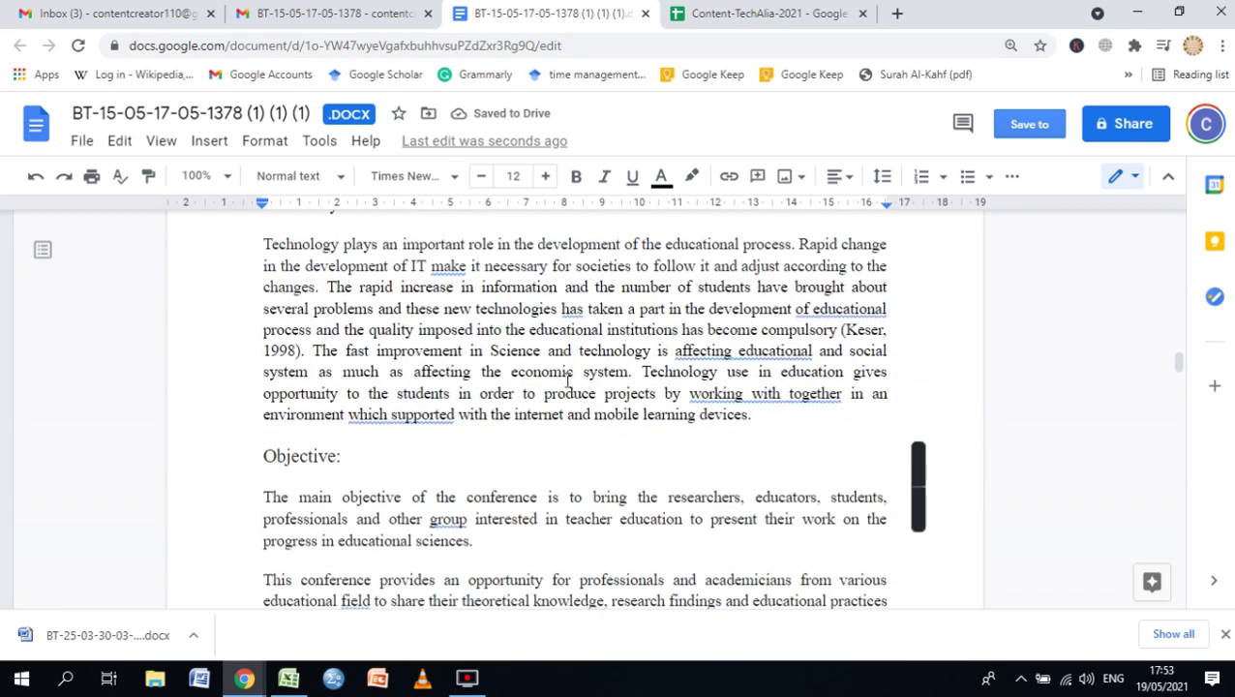
scroll(463, 371, up, 1)
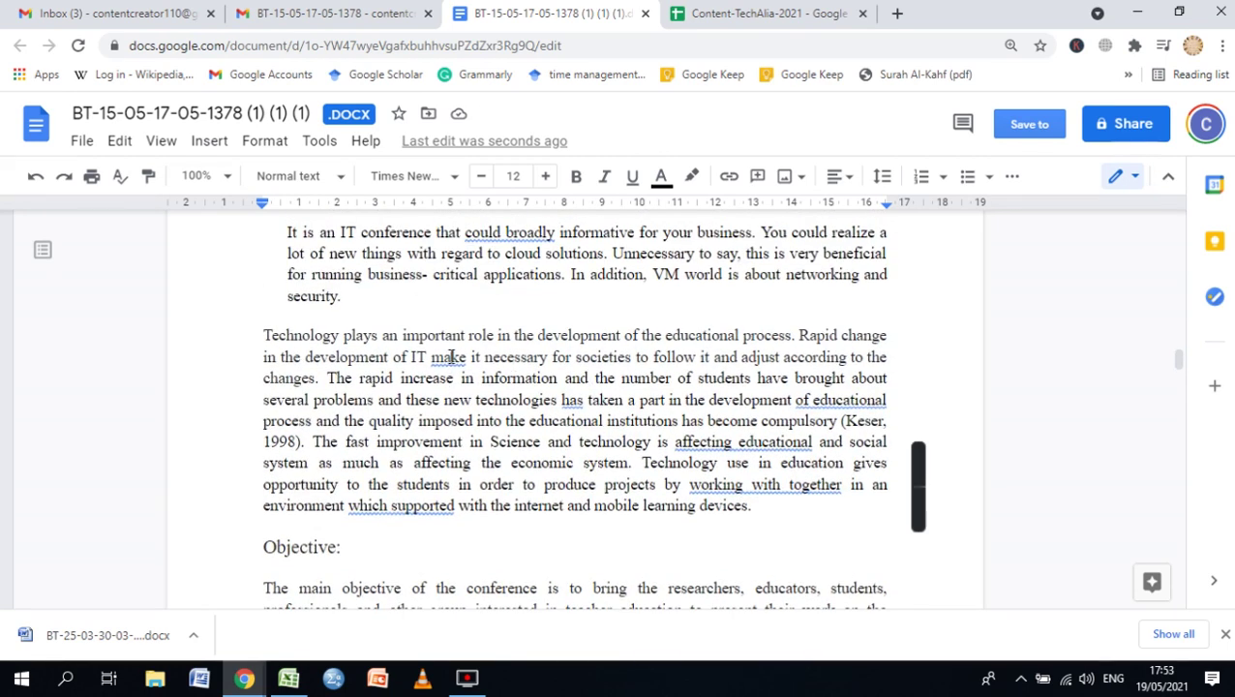
scroll(450, 356, up, 1)
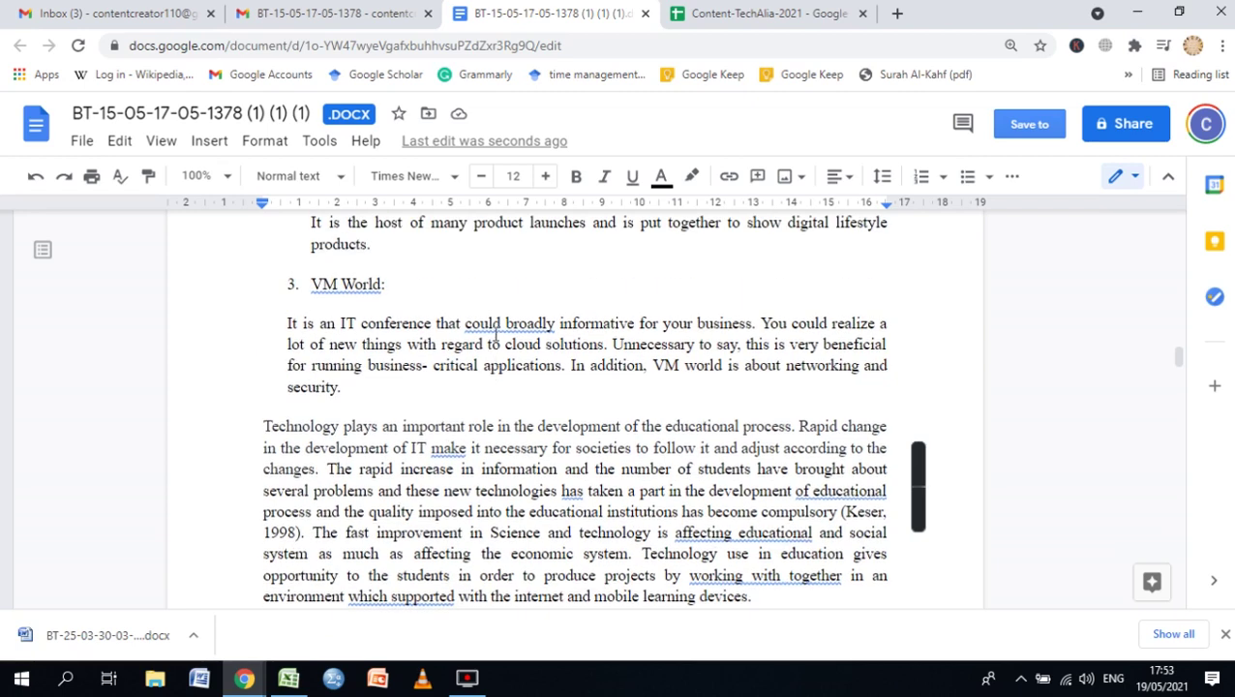
click(503, 323)
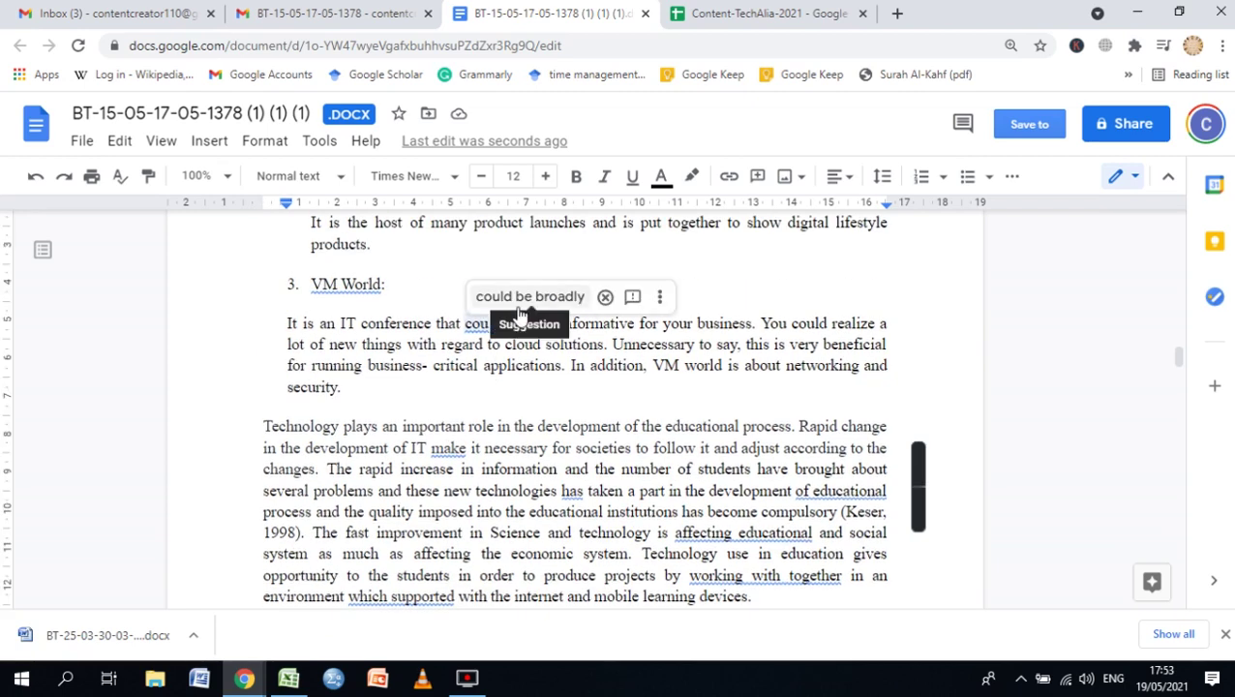
click(529, 297)
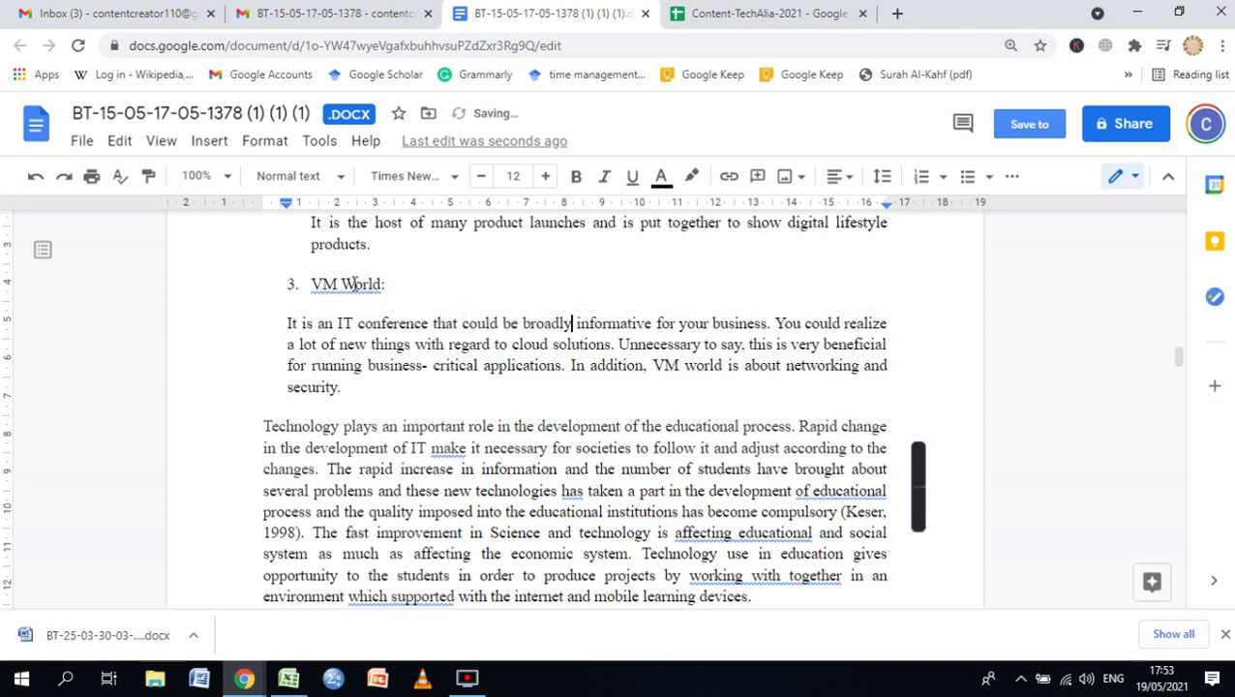
- Correct the third list heading to "VMWorld" using the spelling suggestion
click(353, 283)
click(353, 255)
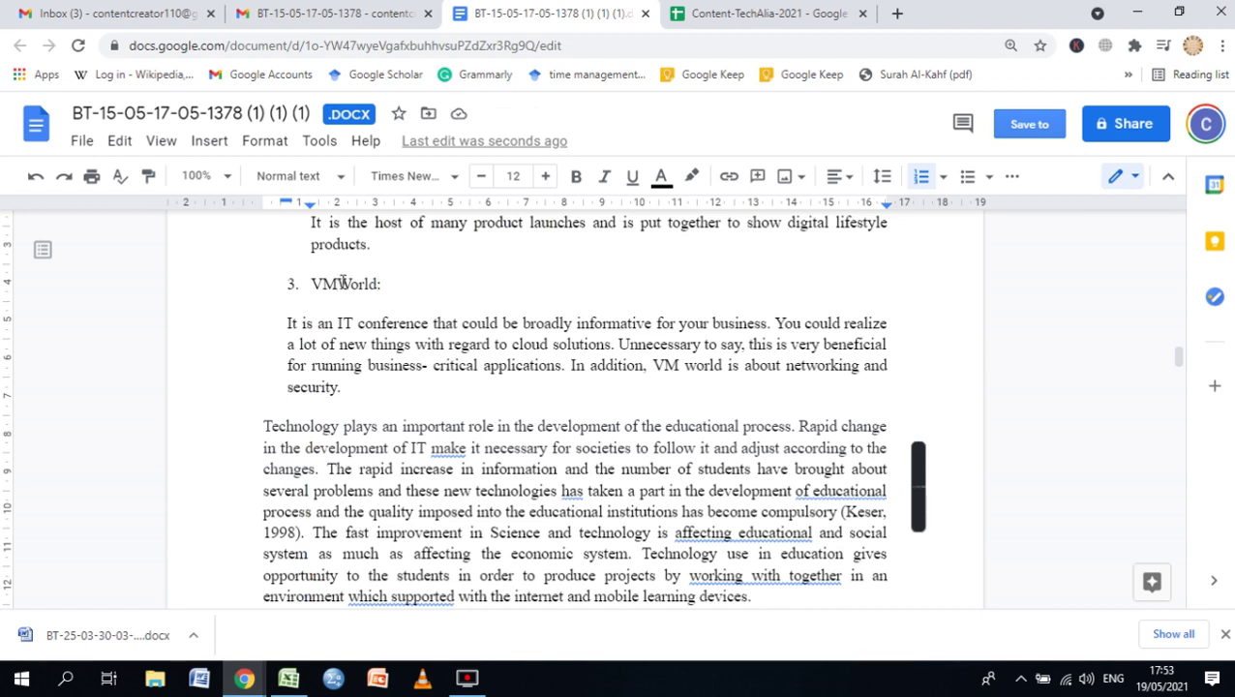
click(338, 282)
- In the paragraph above Objective, change "make" to "makes" and "of educational" to "of the educational" using the suggestions
scroll(684, 497, down, 1)
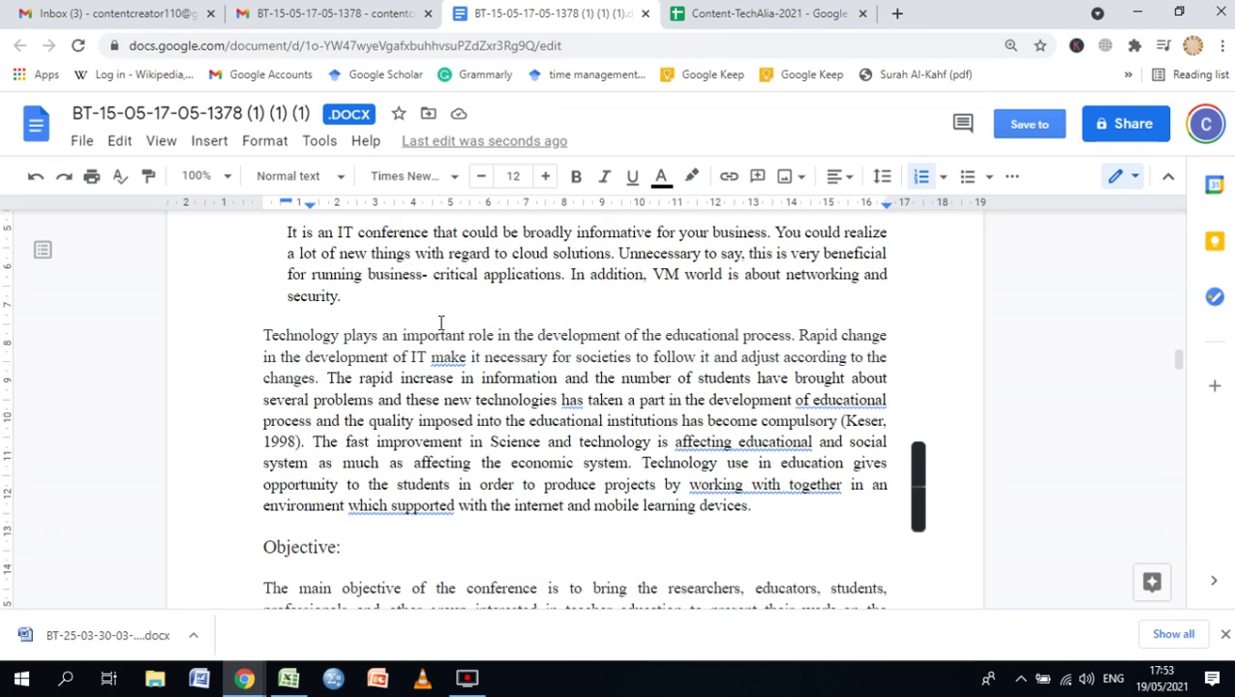
click(445, 357)
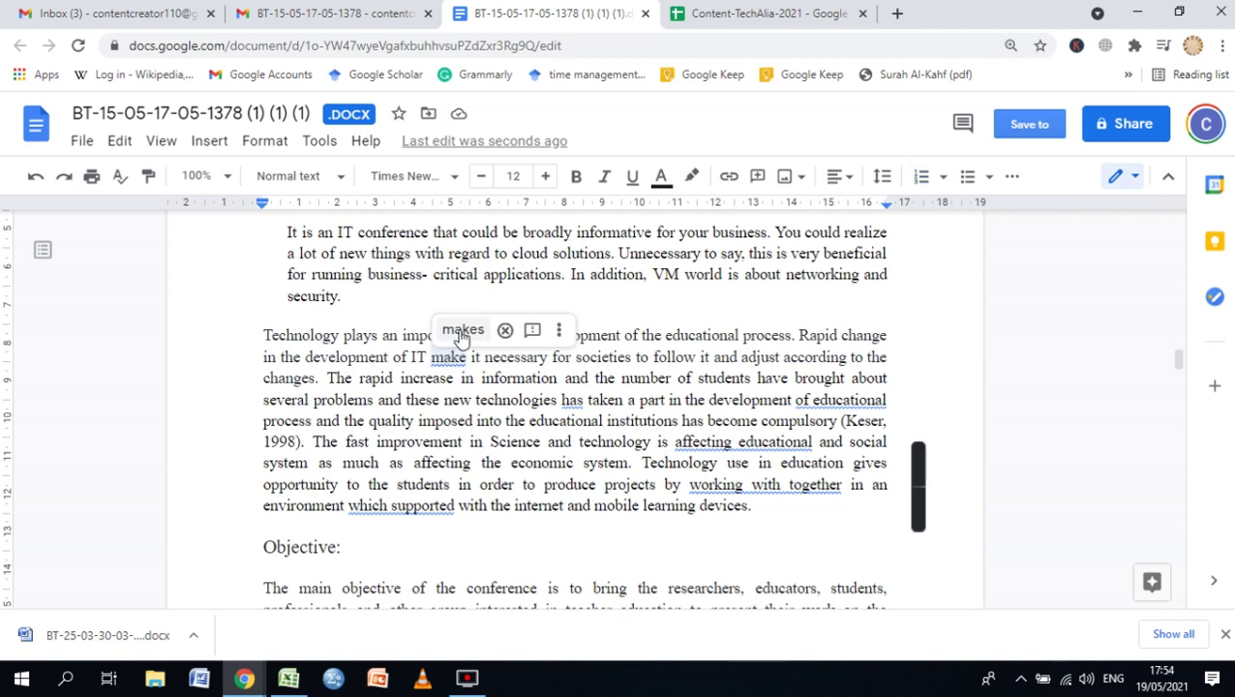
click(829, 400)
click(857, 376)
- Replace "has" with "have" after "these new technologies" in the same paragraph
click(593, 400)
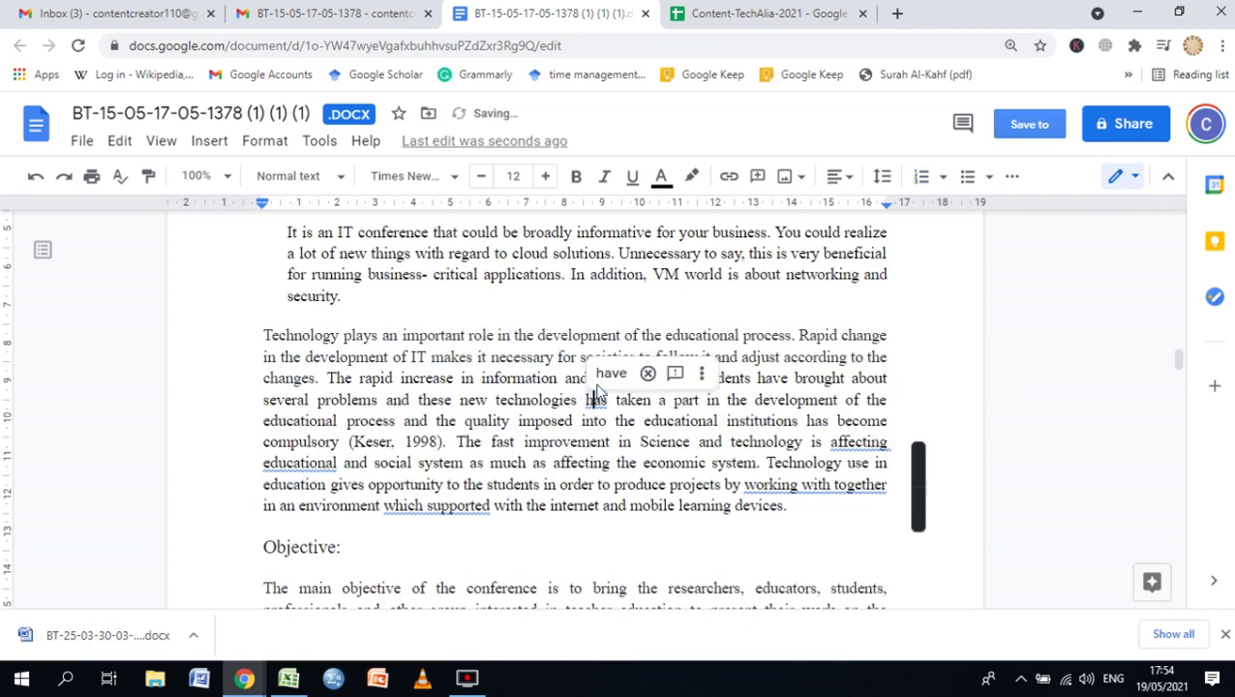
click(610, 373)
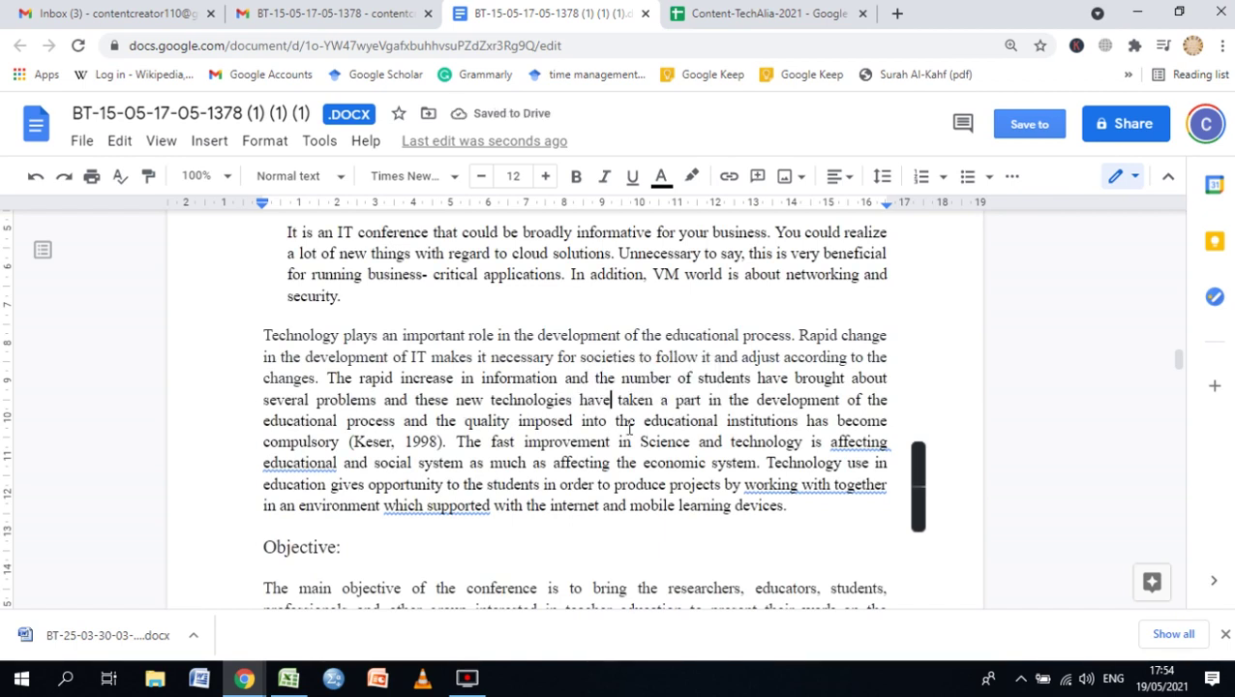
scroll(586, 381, down, 2)
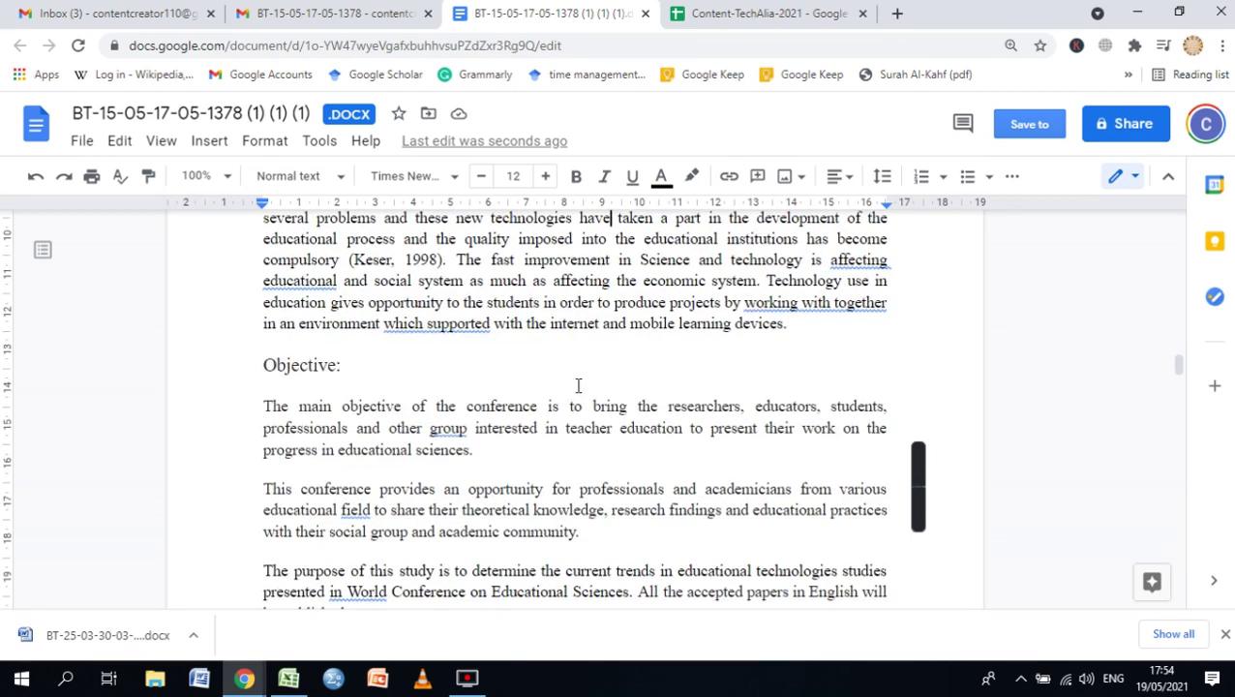
- Download the corrected document as a Microsoft Word (.docx) file
scroll(578, 385, down, 1)
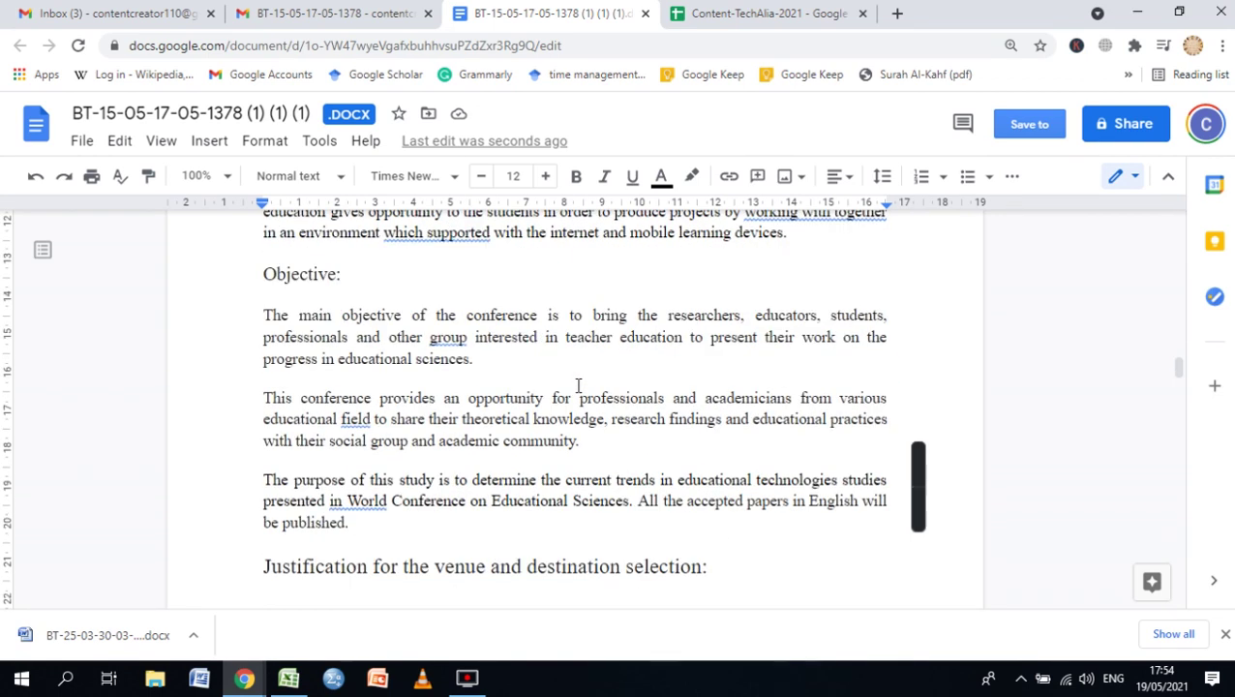
scroll(578, 385, up, 2)
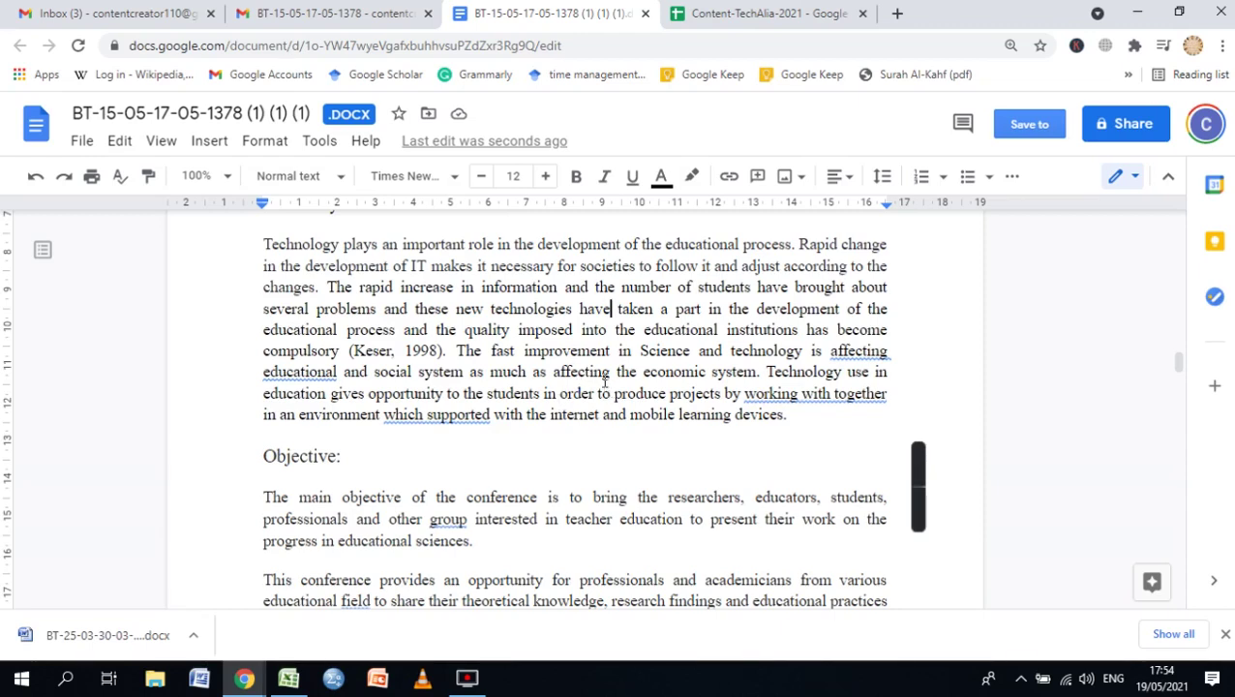
scroll(531, 358, down, 2)
scroll(534, 363, down, 10)
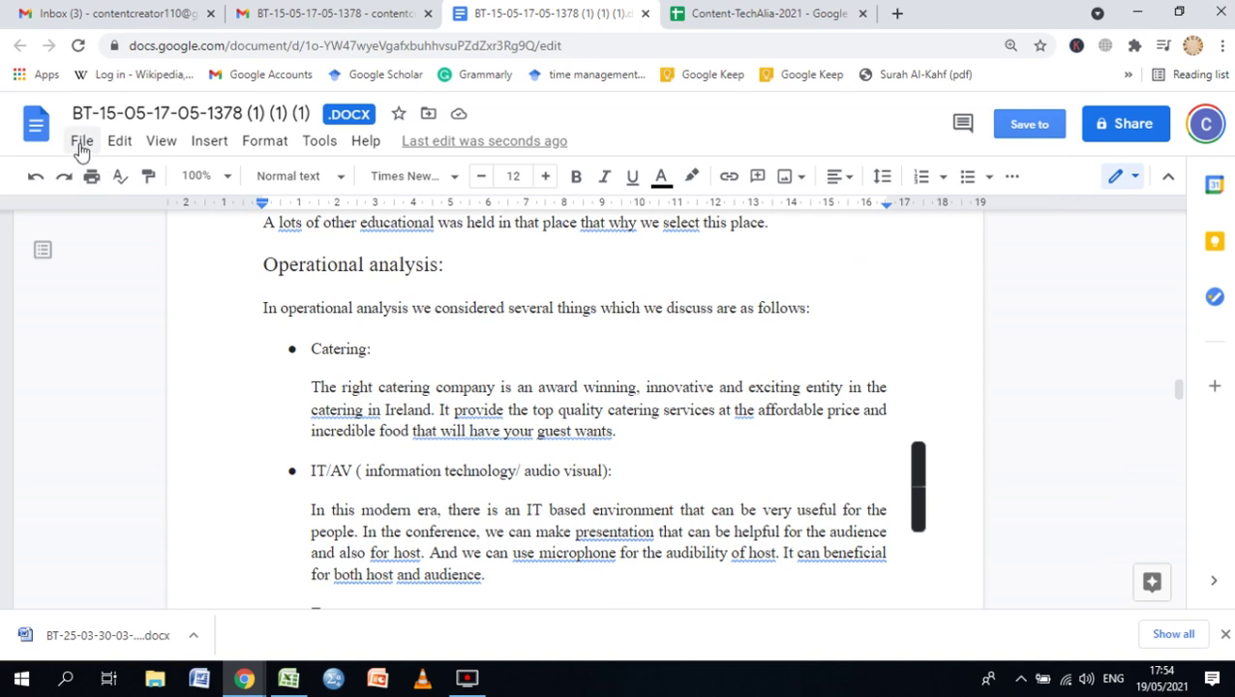
click(81, 141)
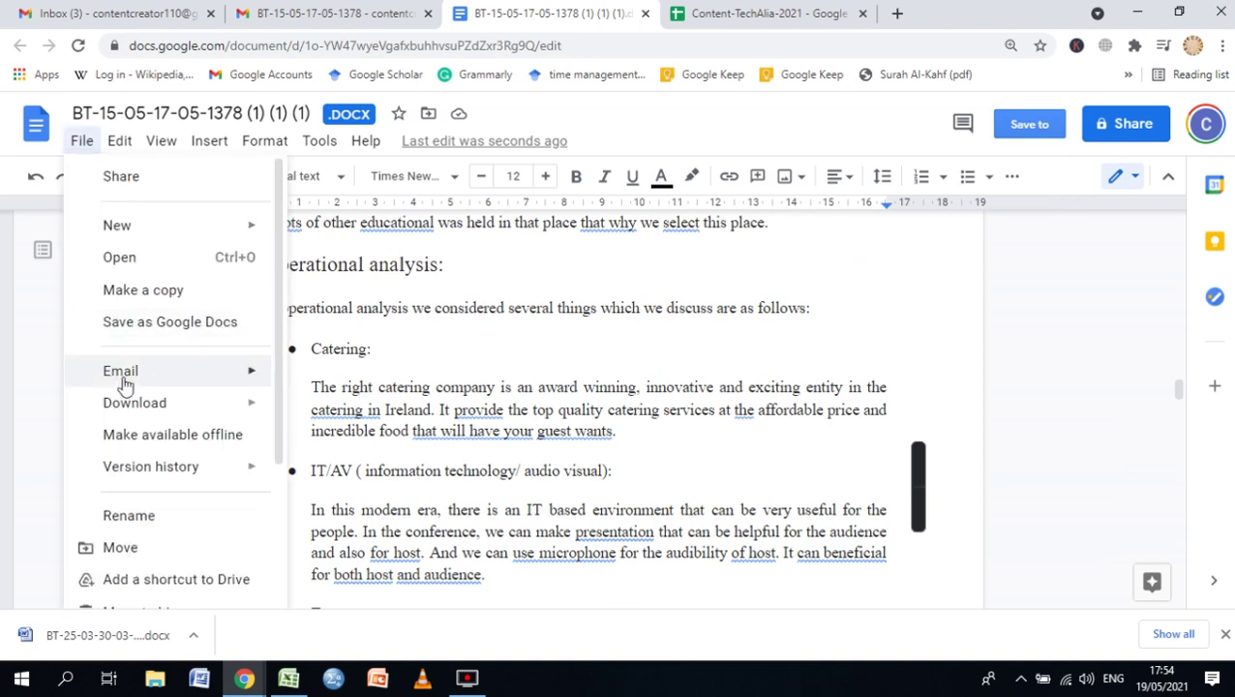
mouse_move(160, 411)
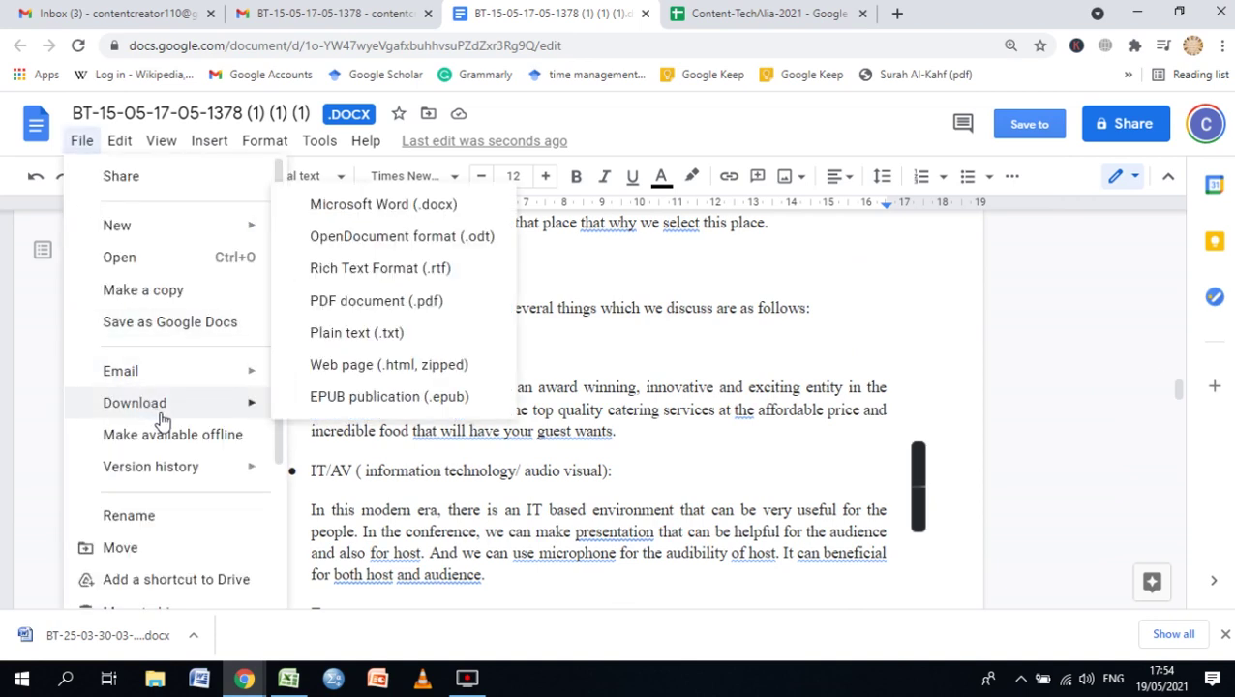
click(382, 208)
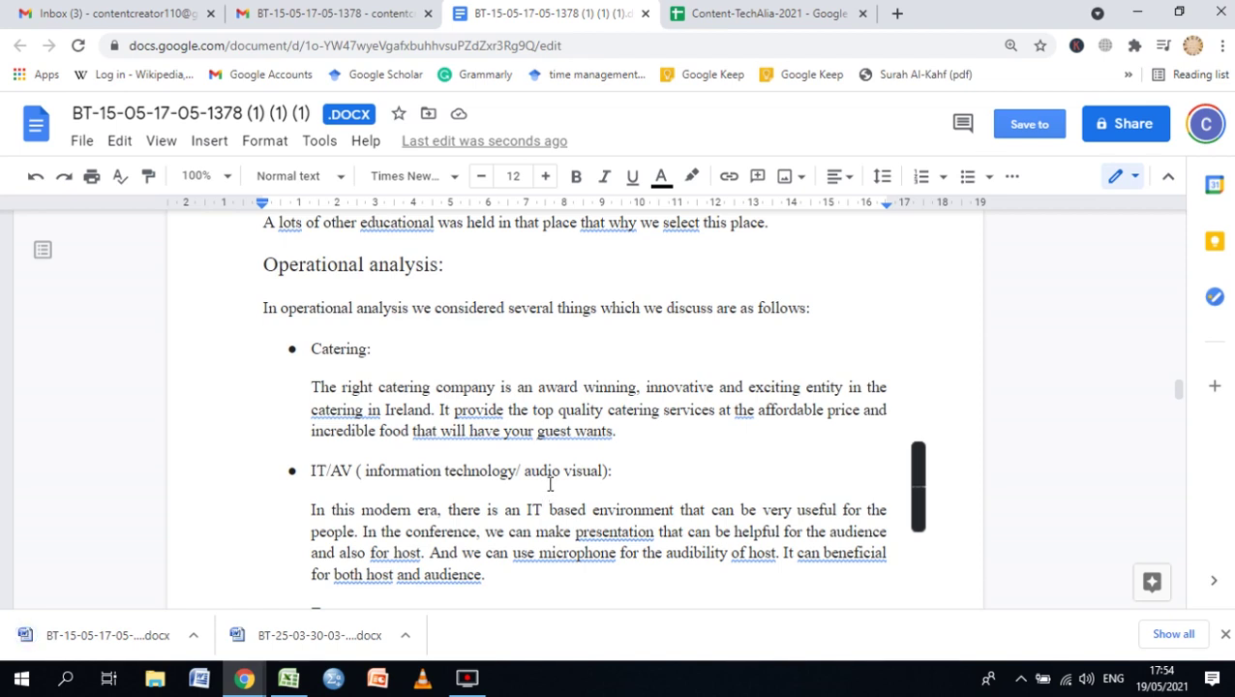
scroll(548, 490, down, 3)
scroll(549, 484, up, 3)
scroll(455, 361, up, 2)
scroll(455, 361, up, 8)
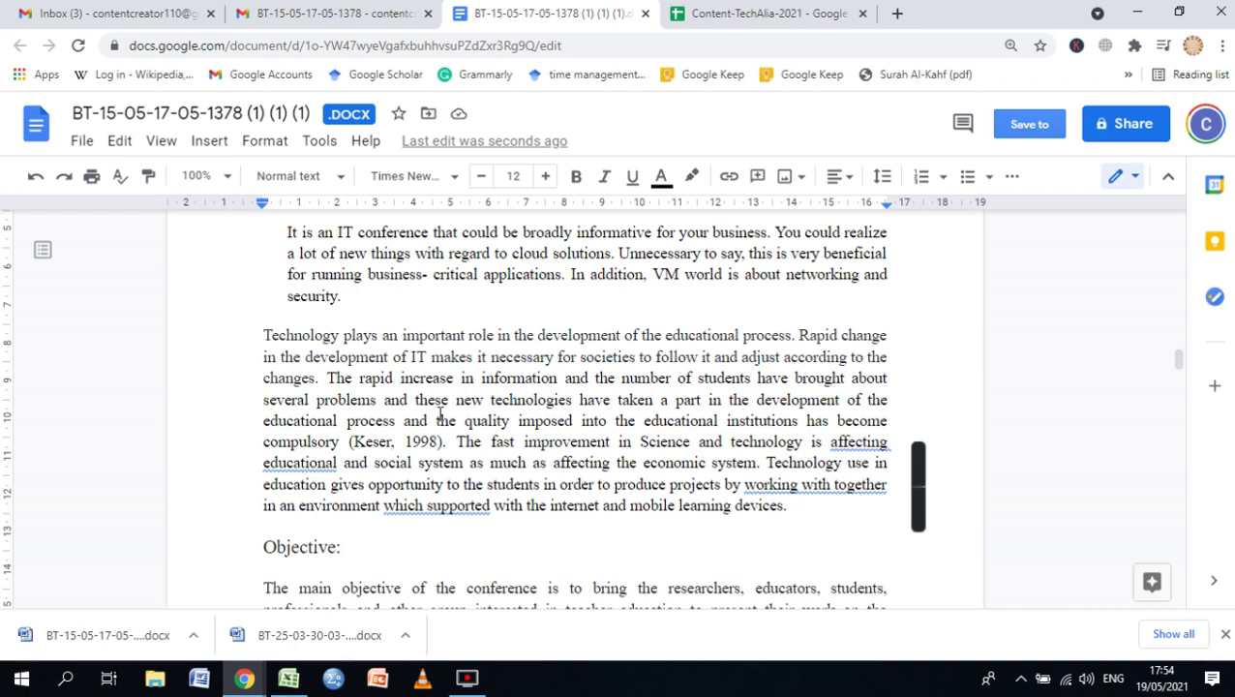
scroll(462, 445, down, 1)
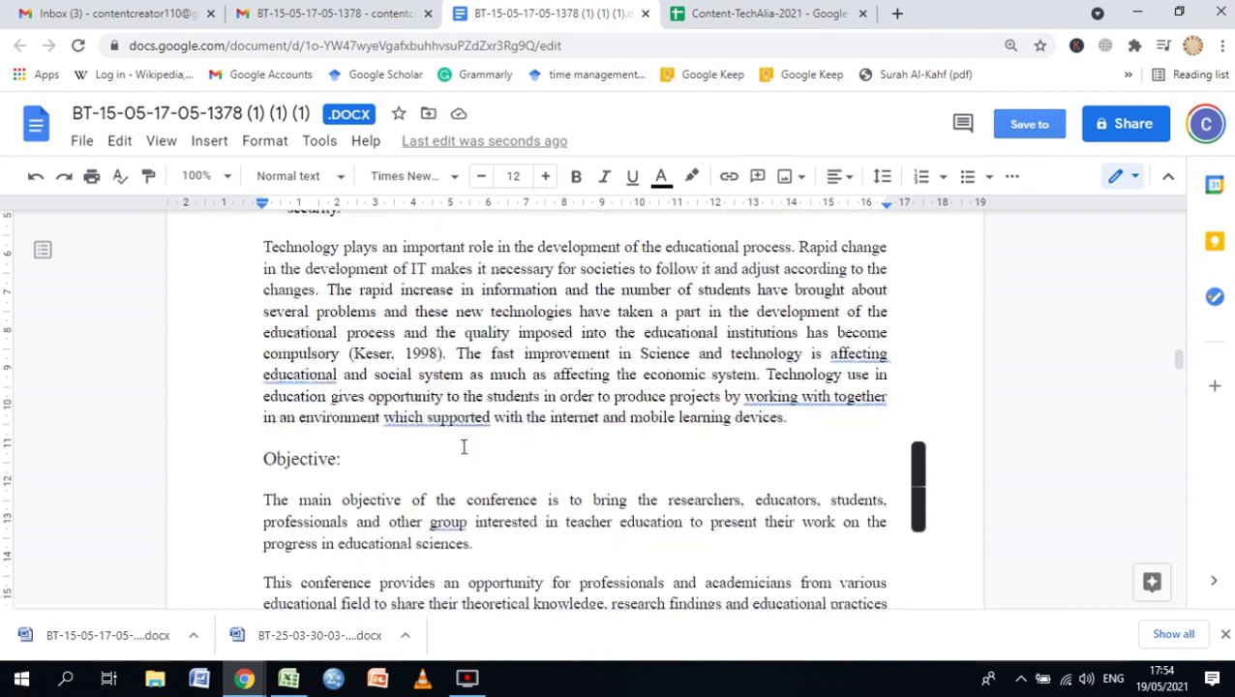